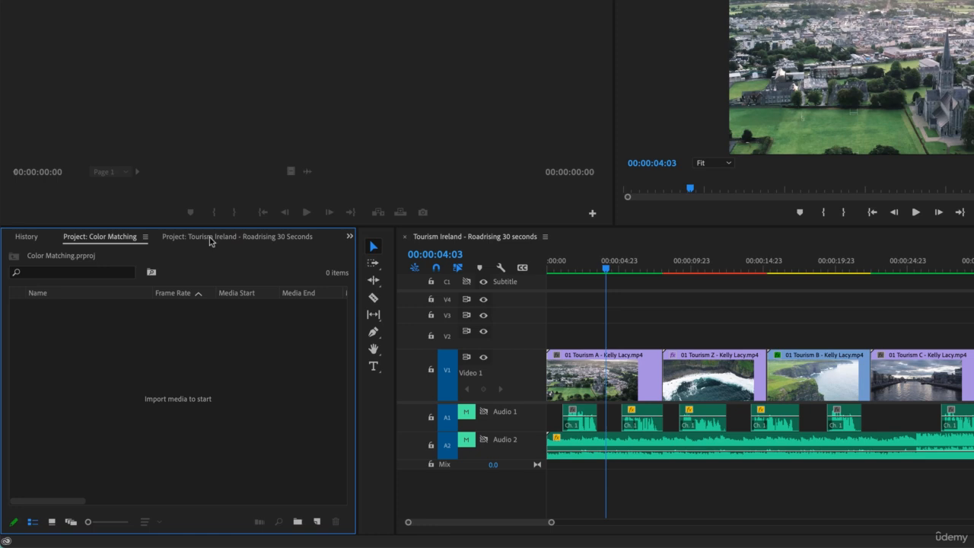
Close every open project except Color Matching without saving the changes to the Tourism Ireland project
left_click(210, 238)
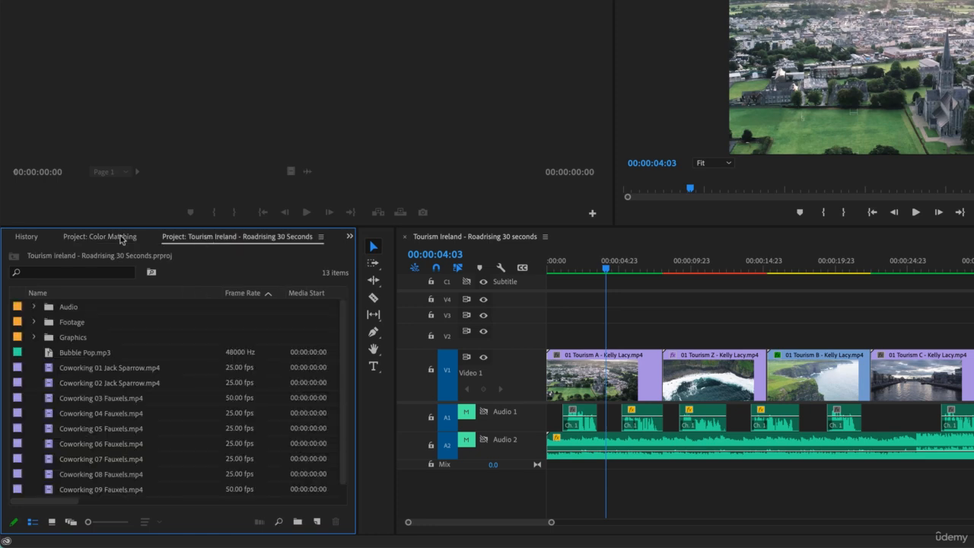
left_click(120, 238)
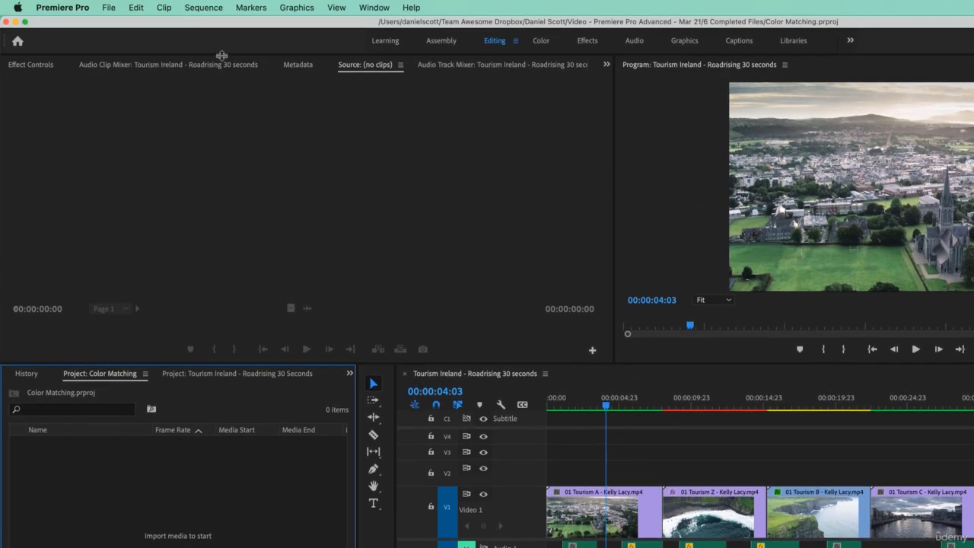
left_click(107, 8)
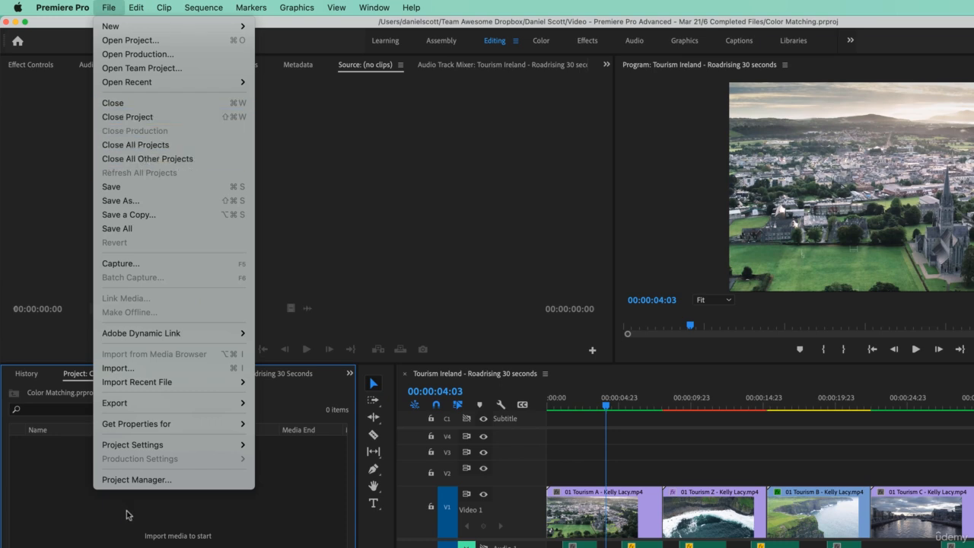
left_click(169, 160)
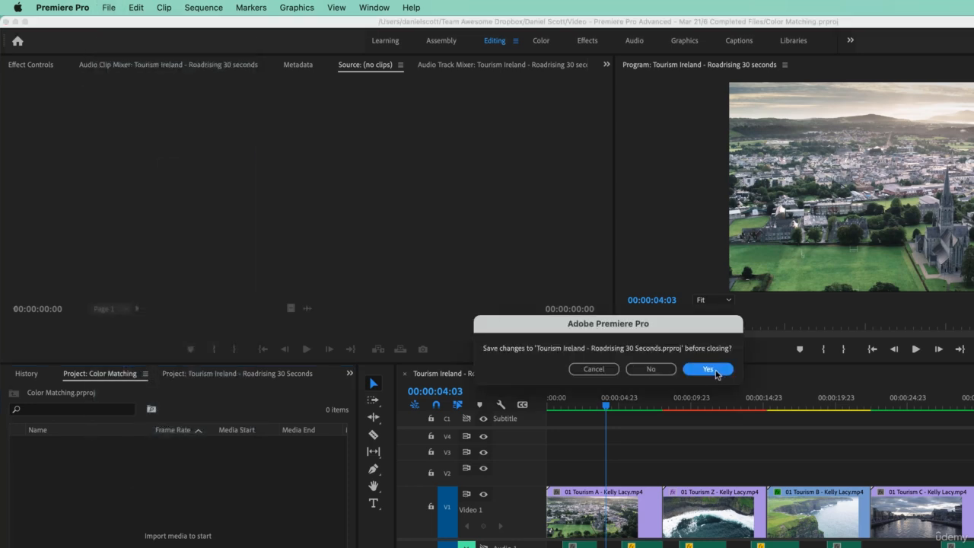
left_click(653, 370)
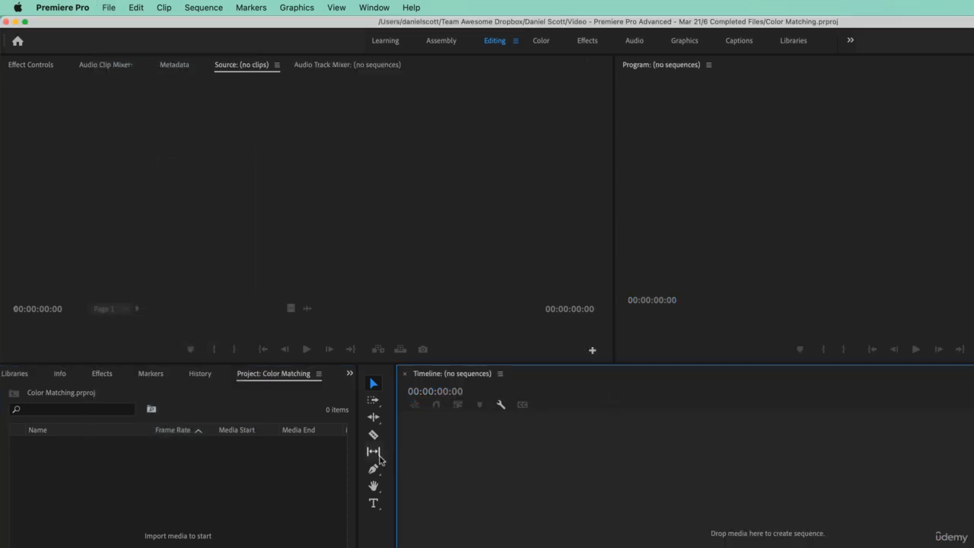
Add 01 Tourism A and 01 Tourism D (the .mp4 files) from the Footage folder to the empty timeline as a new sequence
left_click(61, 390)
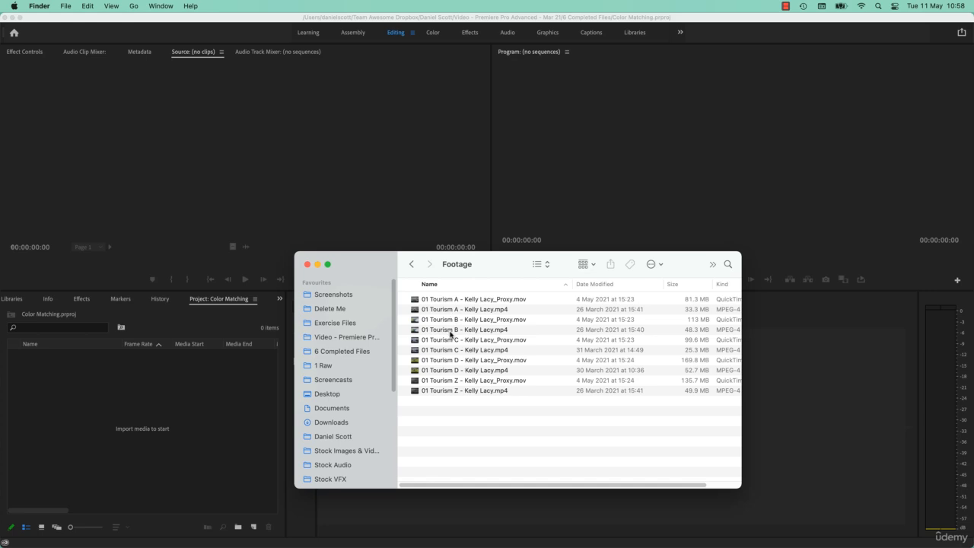
left_click(462, 310)
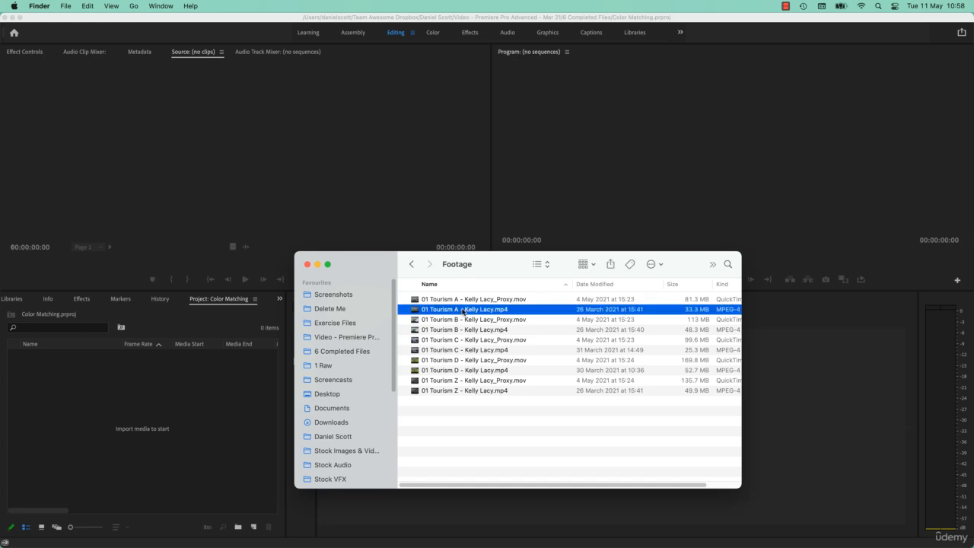
left_click(462, 371, "super")
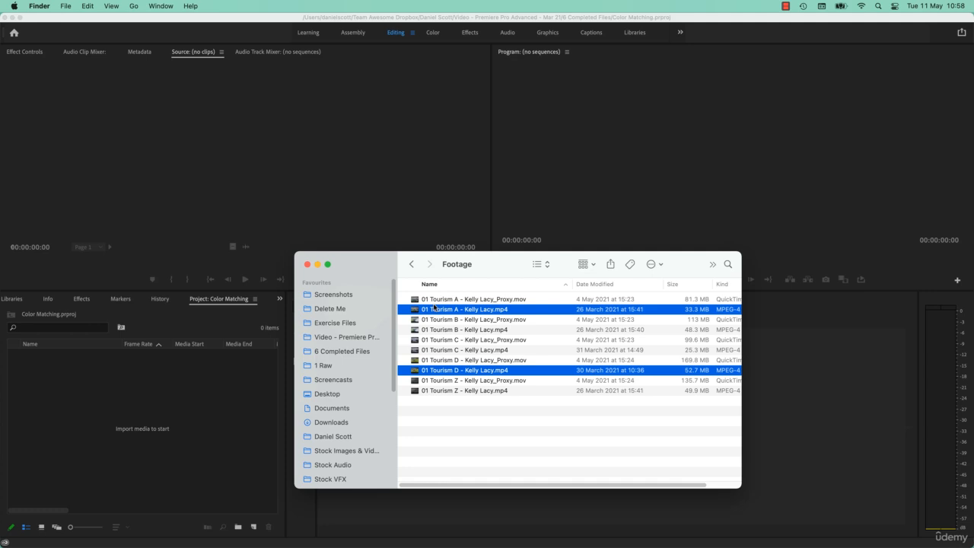
left_click_drag(448, 315, 805, 401)
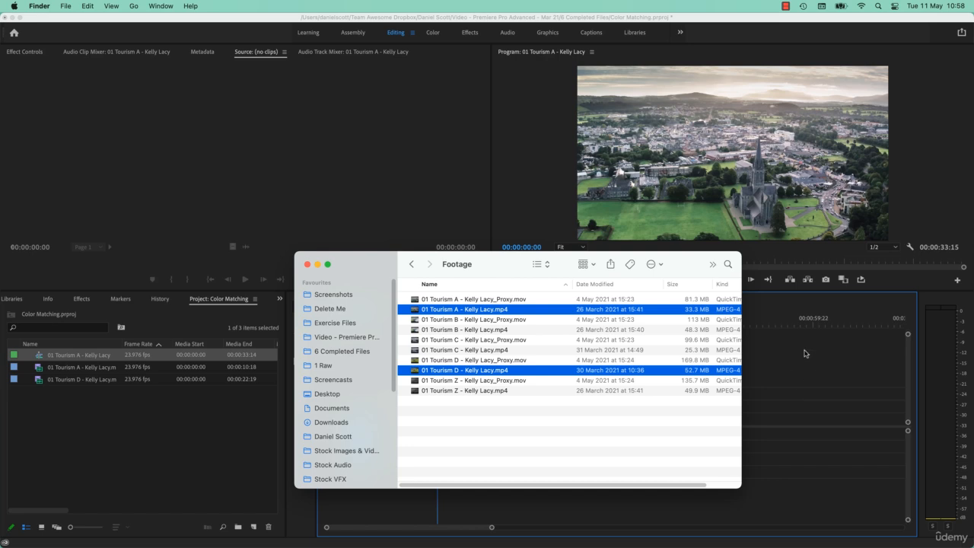
left_click(92, 431)
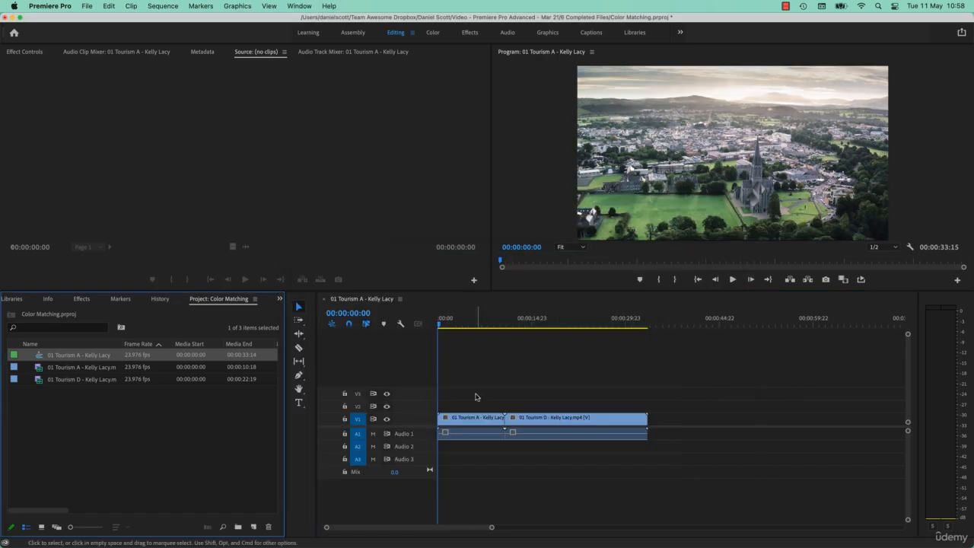
Compare the look of the Tourism A and Tourism D clips in the sequence, ending on a Tourism D frame
left_click(467, 318)
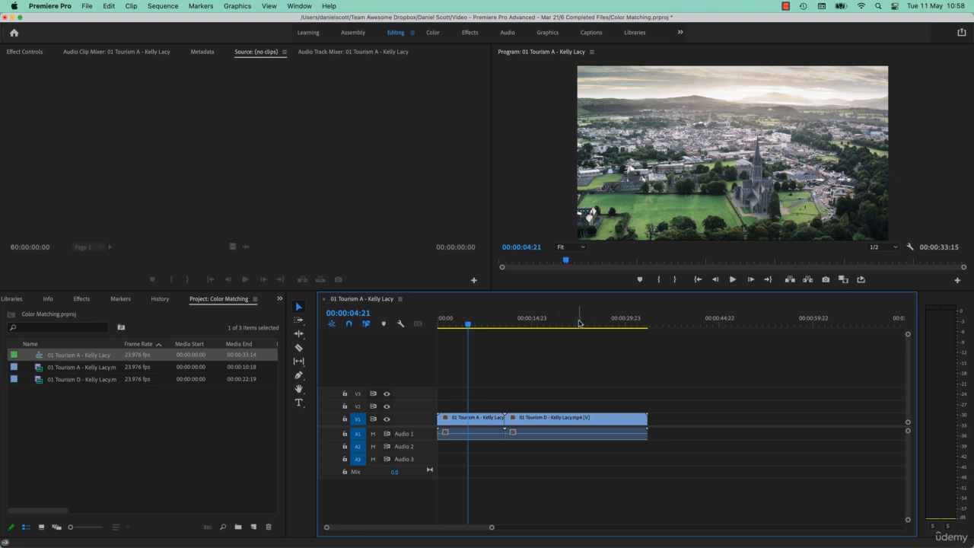
left_click(577, 323)
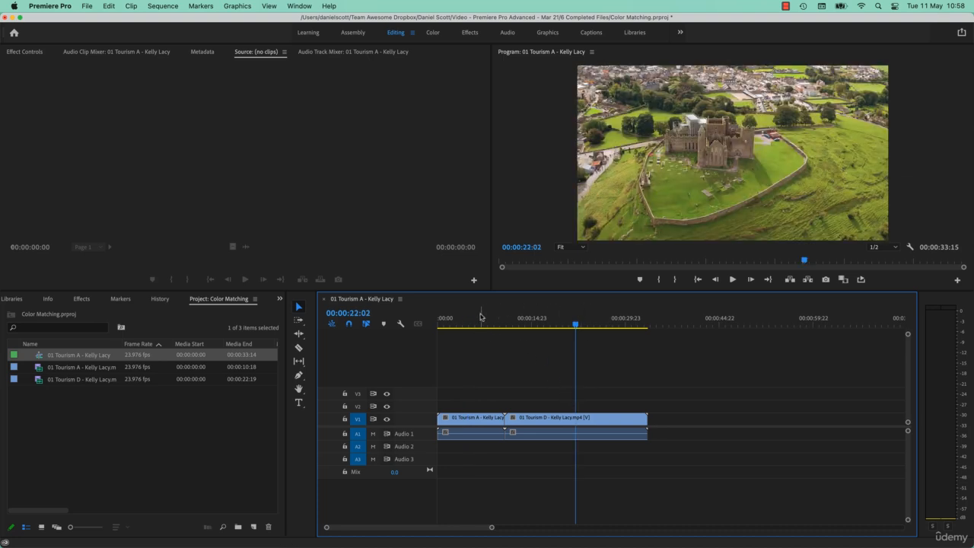
left_click(480, 323)
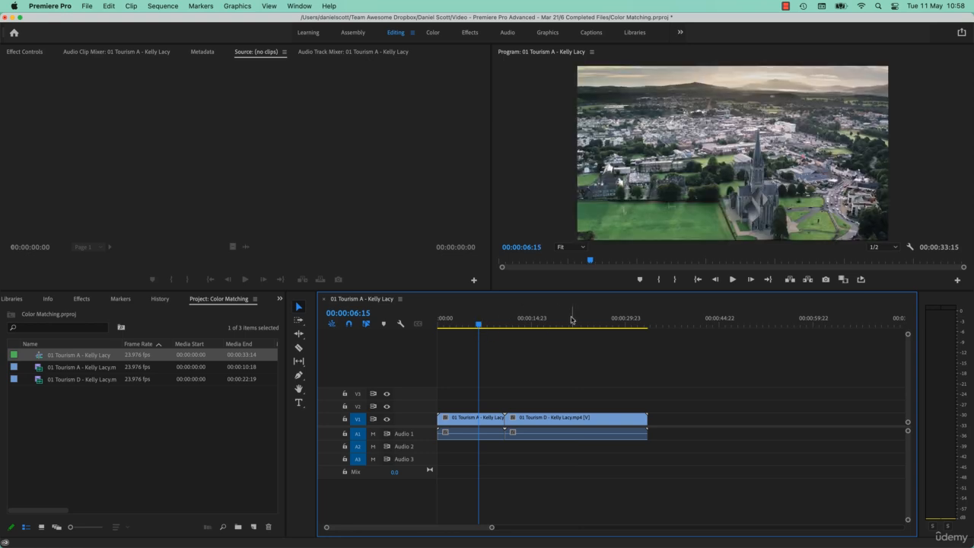
left_click(568, 323)
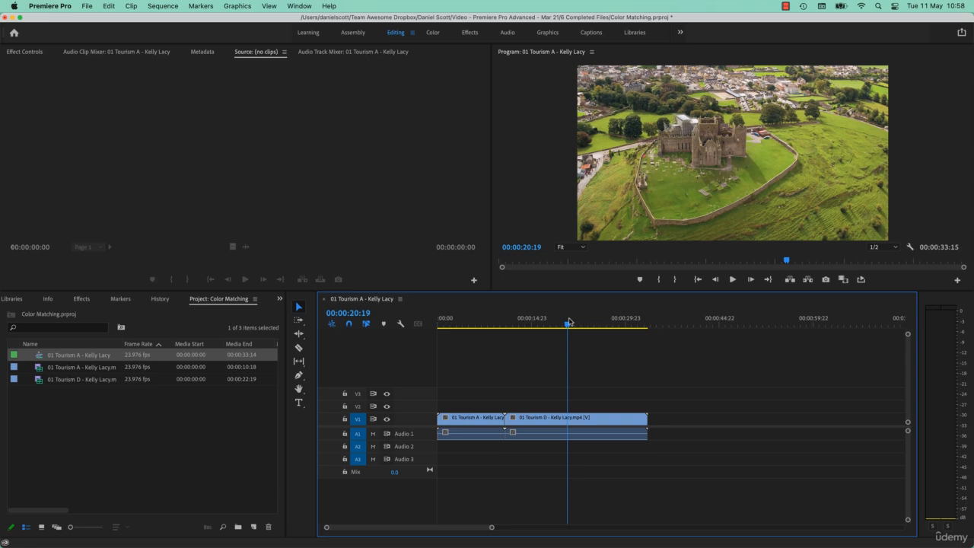
Open Lumetri Color and turn on Comparison View under Color Wheels & Match
left_click(299, 6)
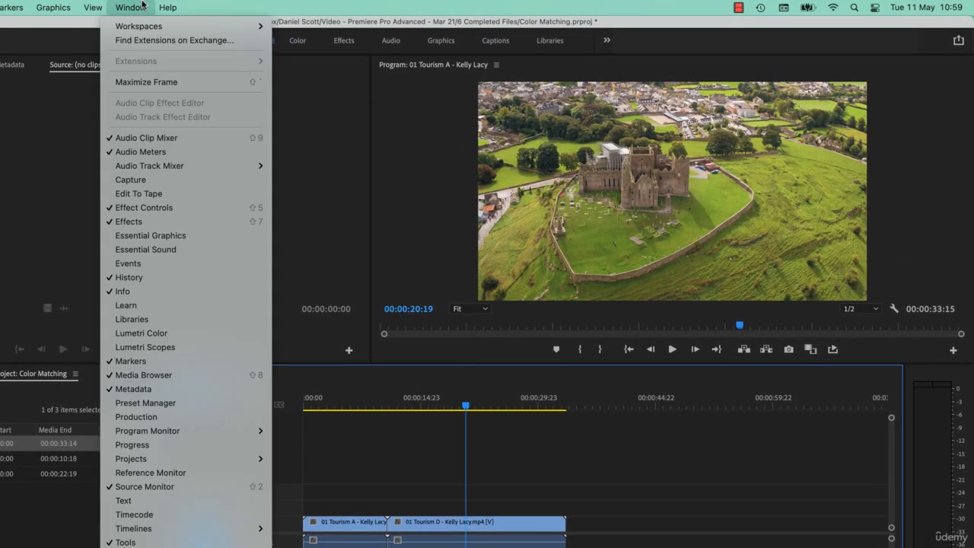
left_click(155, 337)
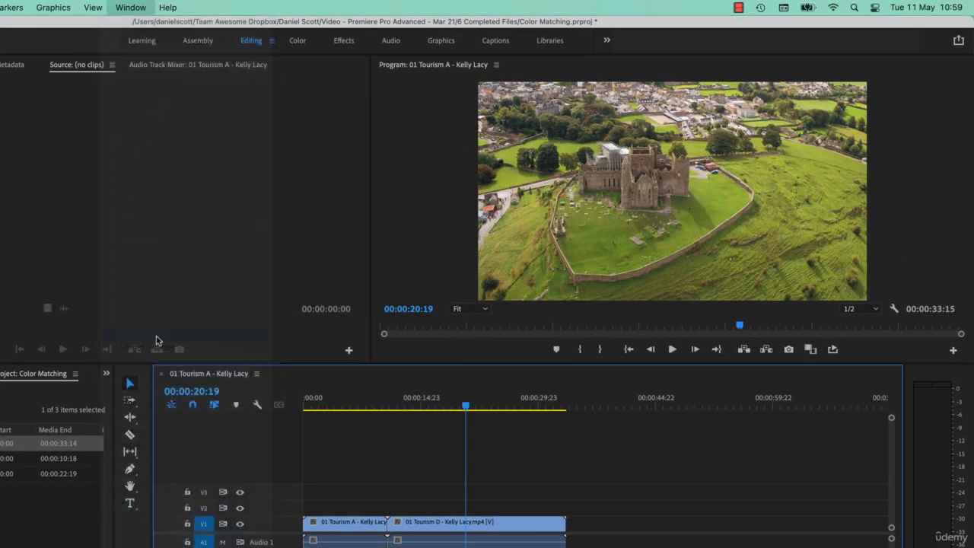
left_click(797, 131)
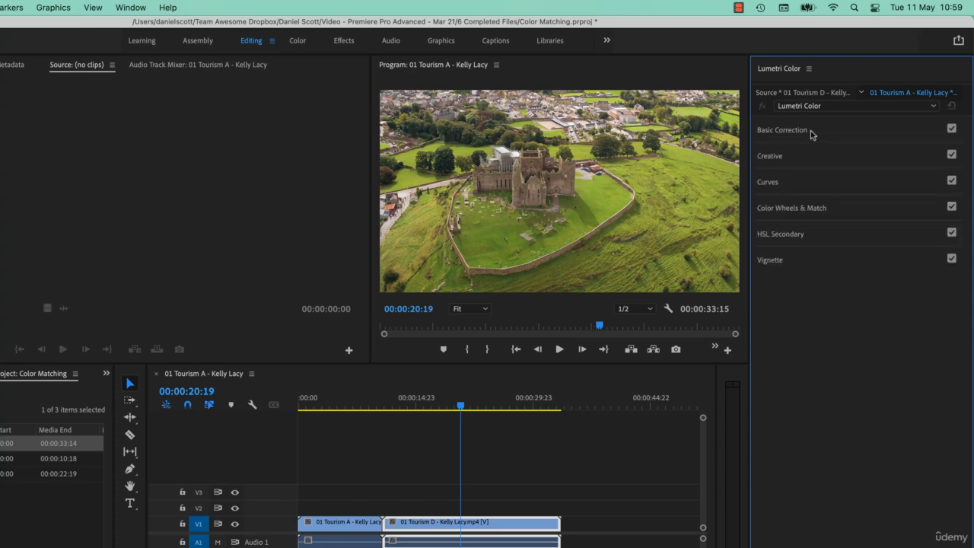
left_click(788, 134)
left_click(788, 134)
left_click(773, 159)
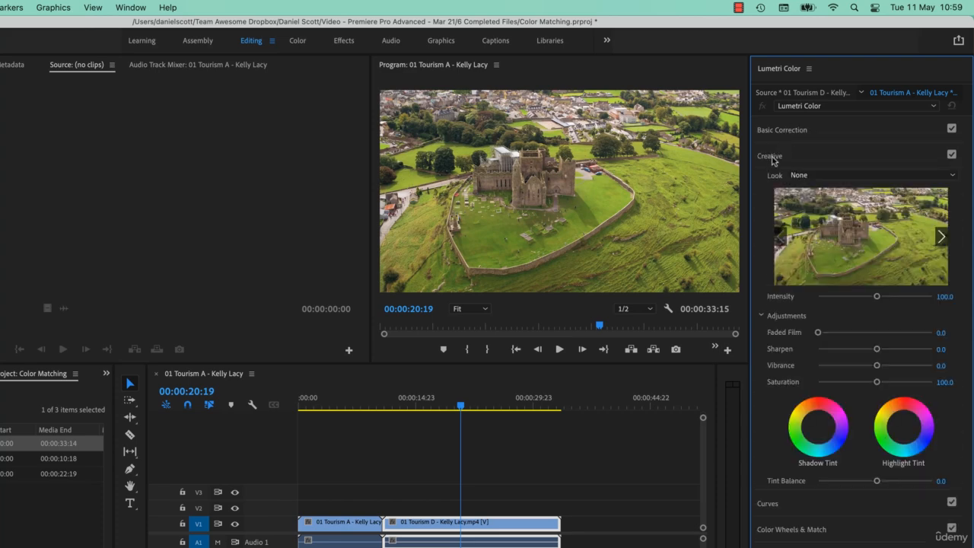
left_click(775, 158)
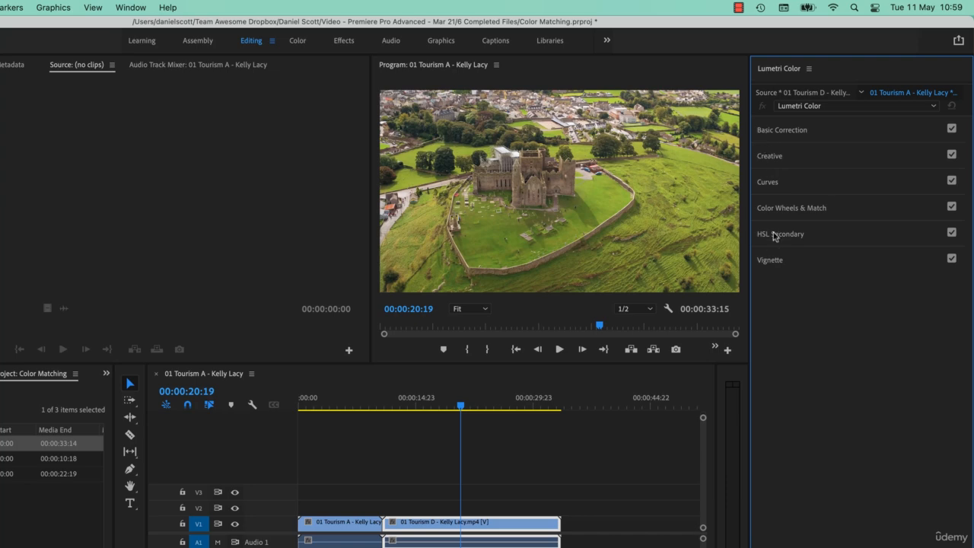
left_click(808, 212)
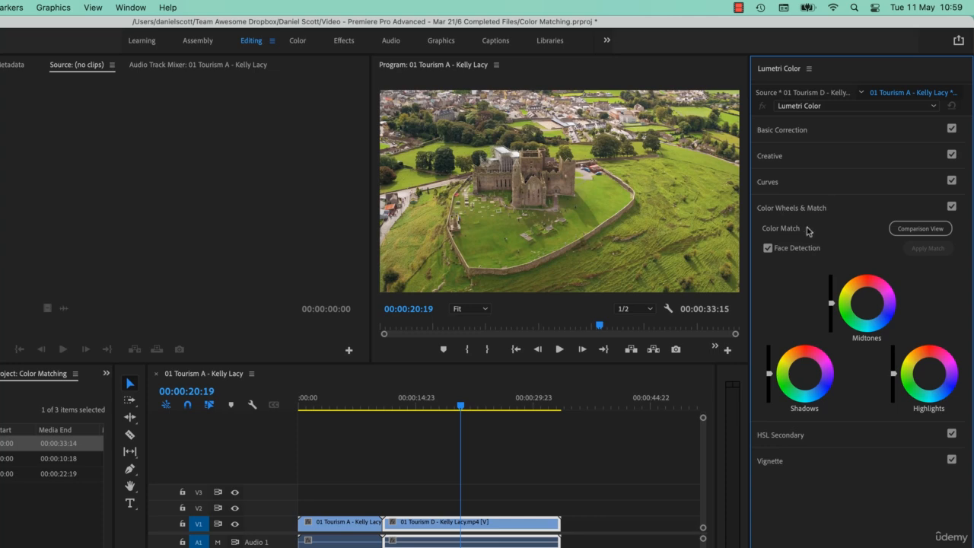
left_click(922, 232)
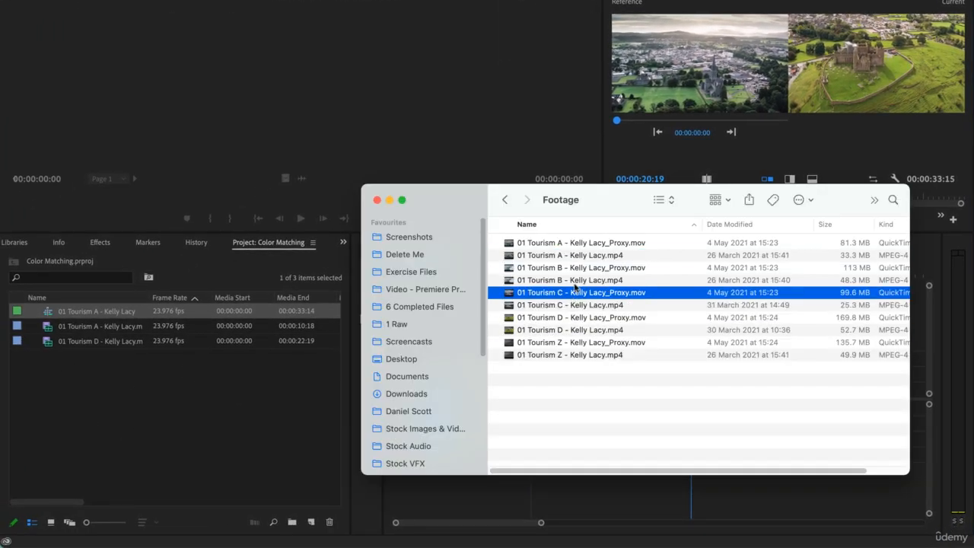
Insert the 01 Tourism B .mp4 clip between the Tourism A and Tourism D clips on the timeline
left_click_drag(576, 224, 677, 399)
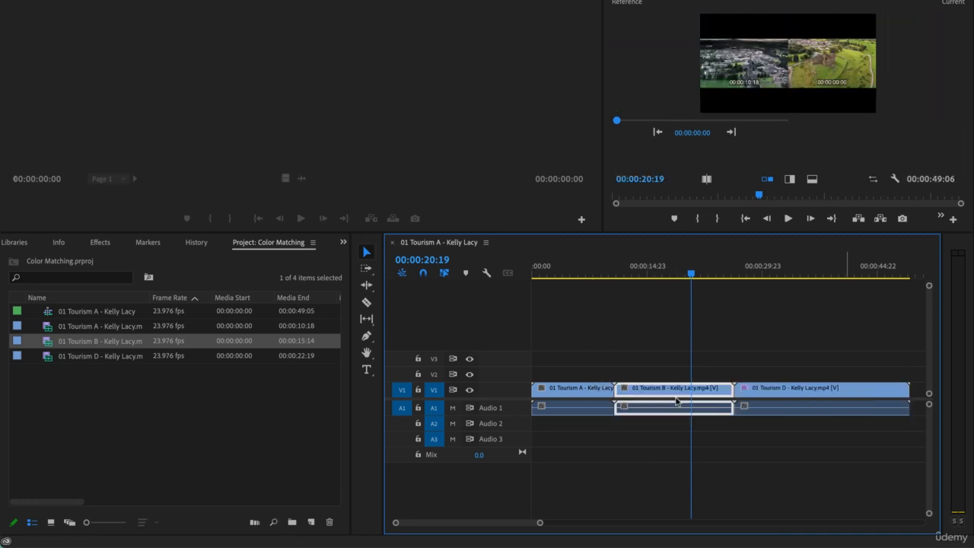
key("super+z")
left_click(858, 387)
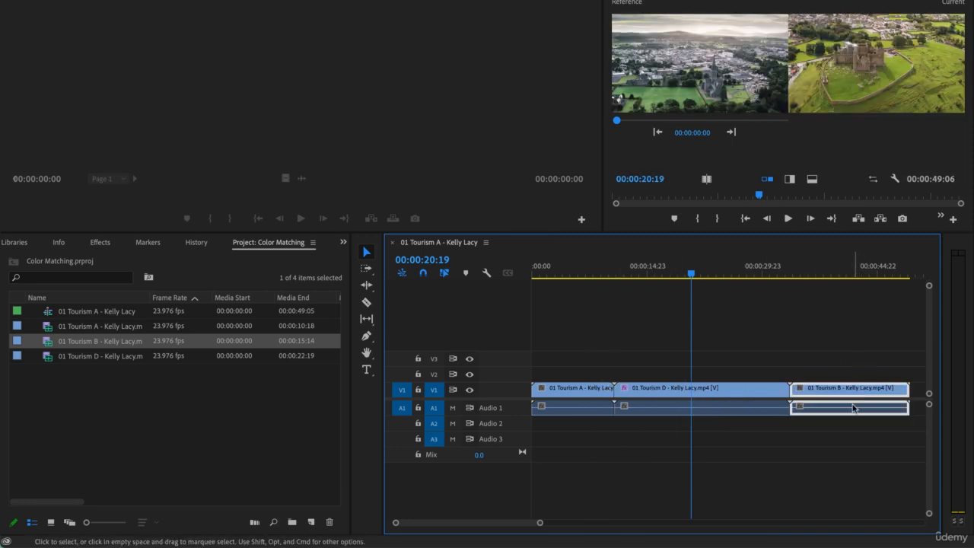
left_click_drag(874, 392, 702, 405)
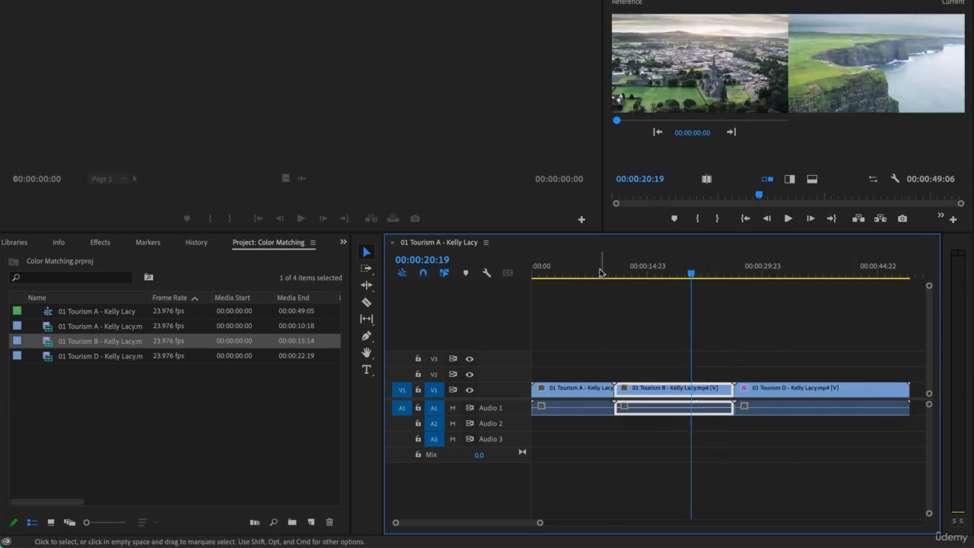
Examine frames from the Tourism A, D and B clips against the reference frame in the comparison view
left_click(564, 268)
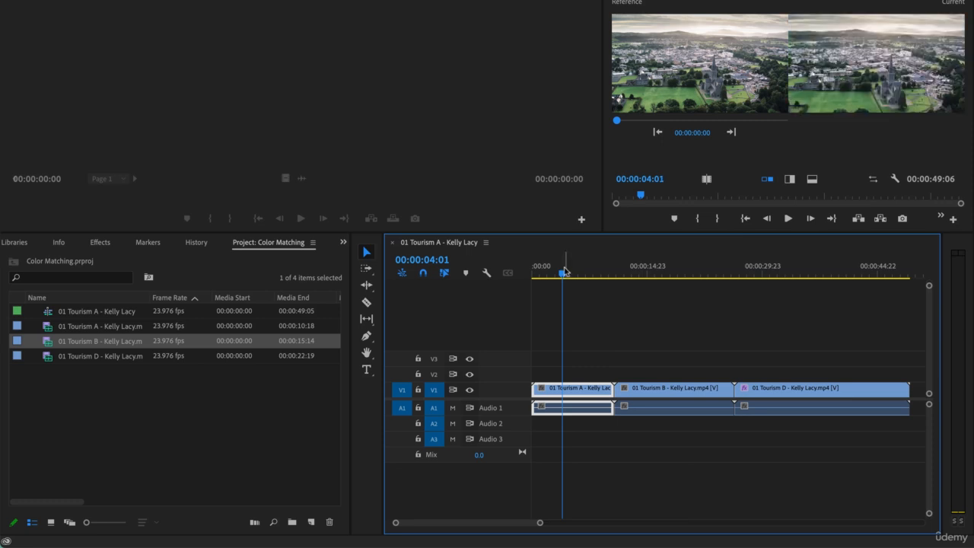
left_click(788, 268)
left_click(789, 270)
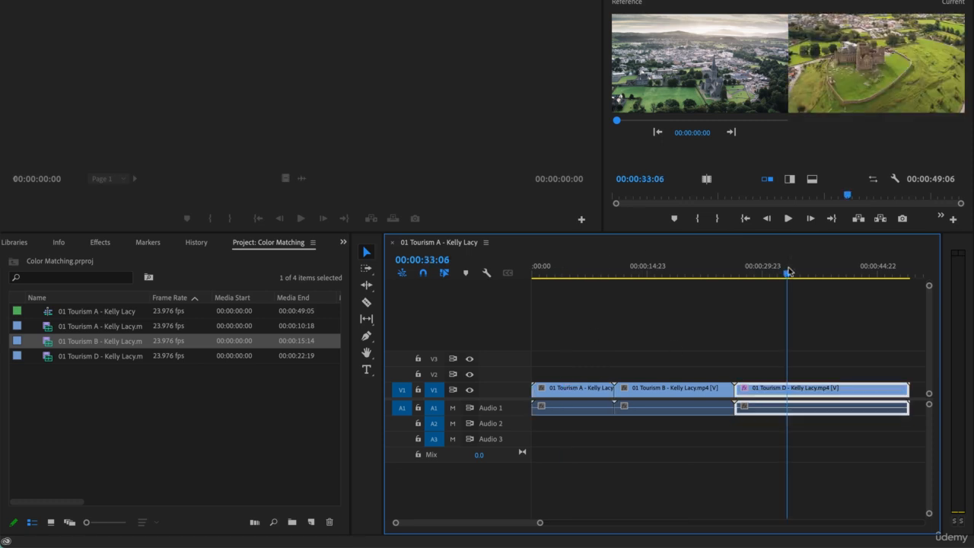
left_click(679, 270)
left_click(679, 273)
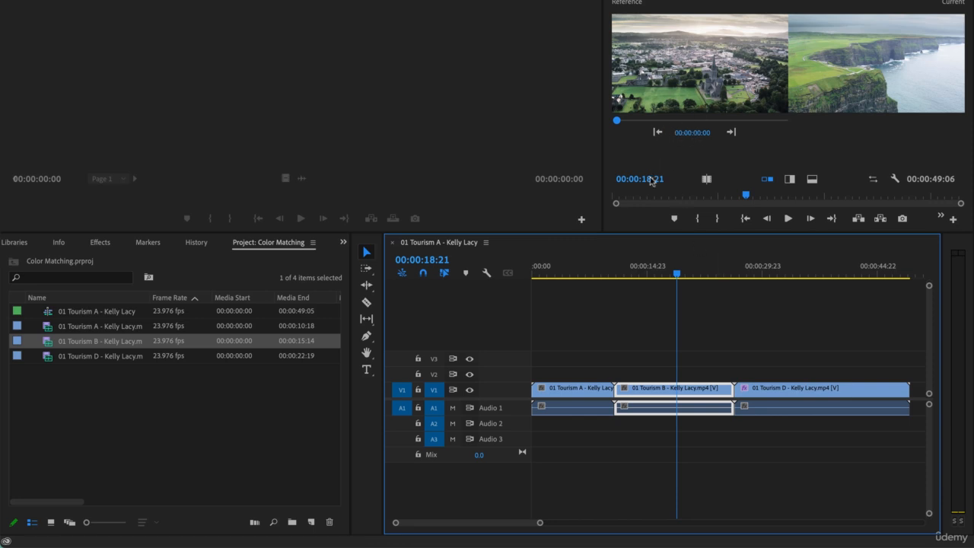
Enlarge the comparison view and set the current frame to 00:00:33:10 in the Tourism D clip
left_click_drag(601, 232, 416, 352)
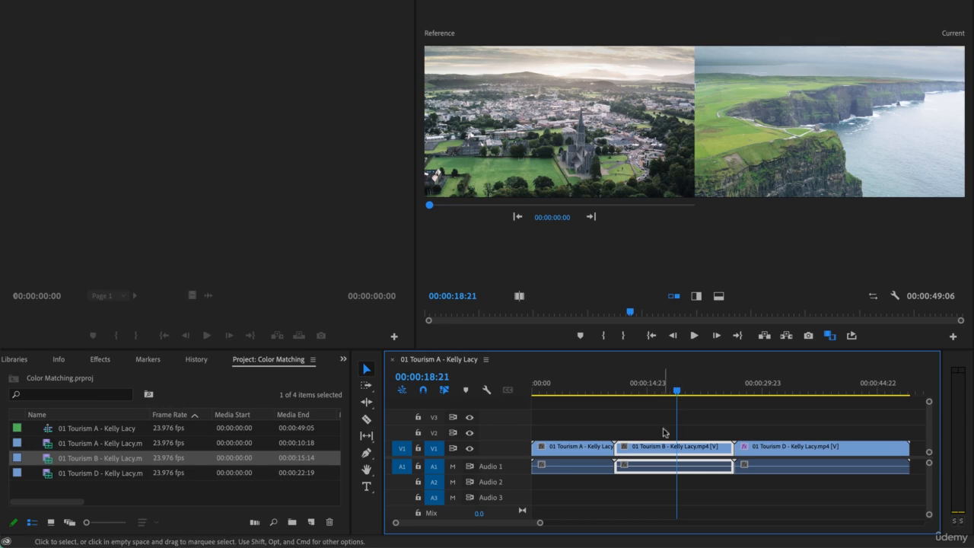
left_click_drag(677, 395, 790, 393)
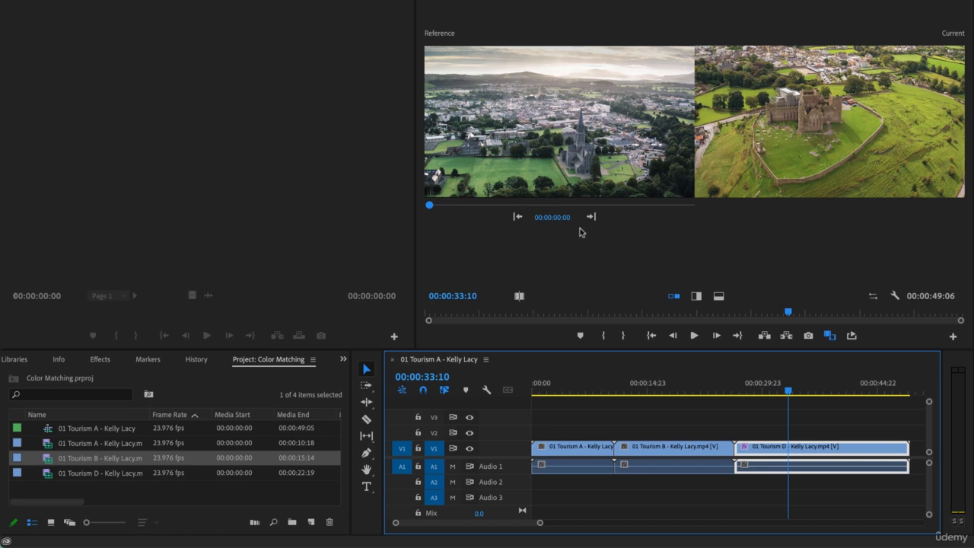
Preview reference frames across the three clips and set the reference to 00:00:05:18 in the Tourism A clip
left_click(556, 220)
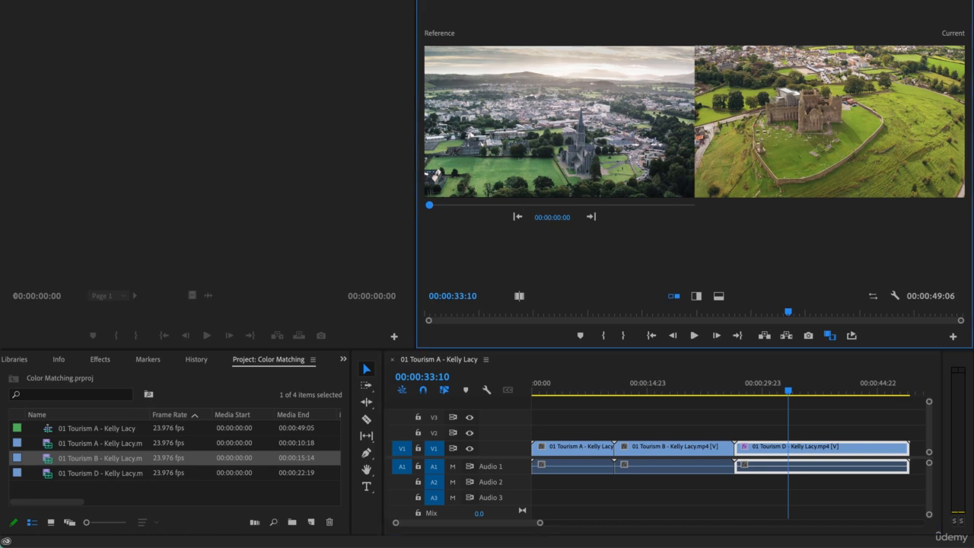
left_click_drag(556, 219, 729, 219)
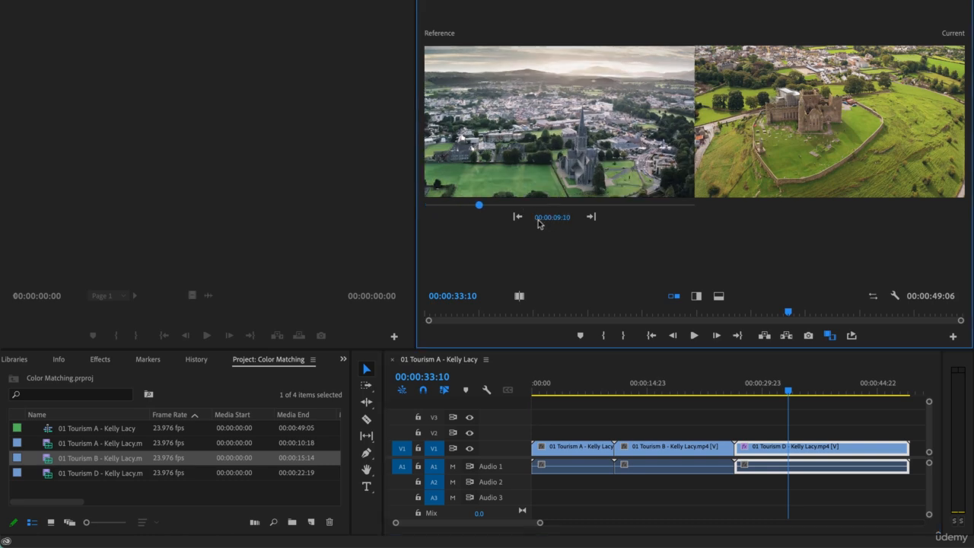
left_click_drag(479, 206, 519, 206)
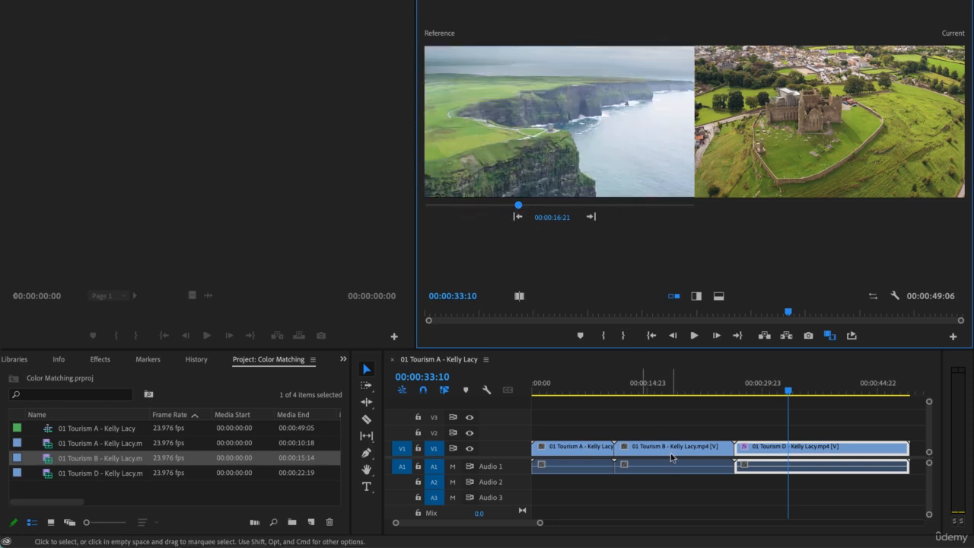
left_click(554, 205)
left_click(661, 205)
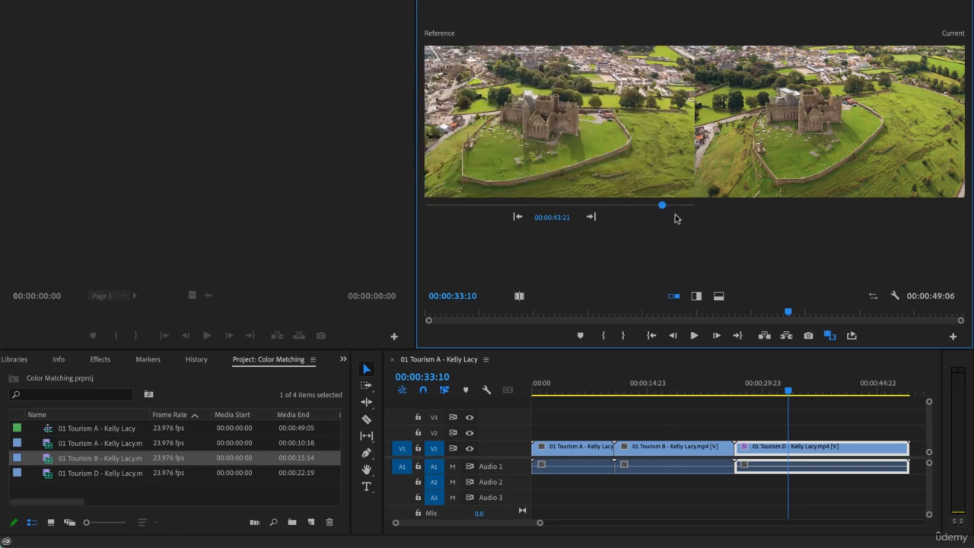
left_click_drag(662, 206, 461, 211)
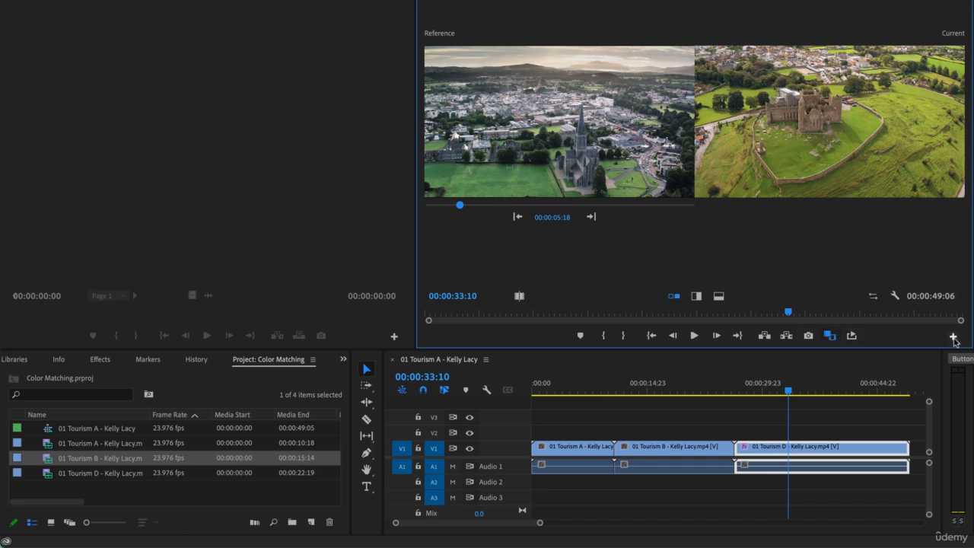
Add the Toggle Proxies control to the Program monitor's button bar
left_click(954, 340)
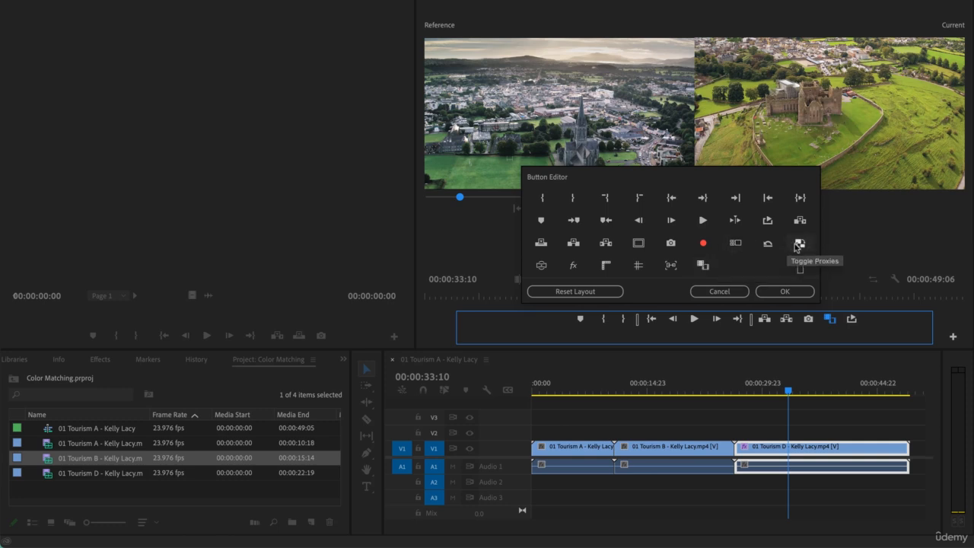
left_click_drag(800, 243, 871, 322)
left_click(785, 291)
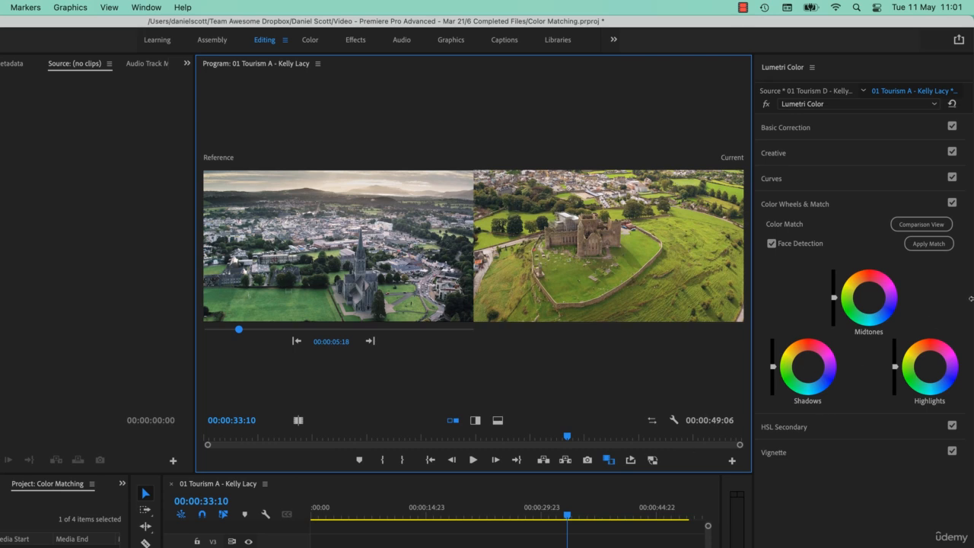
Apply Color Match to the Tourism D clip using the reference frame at 00:00:05:18
left_click(929, 244)
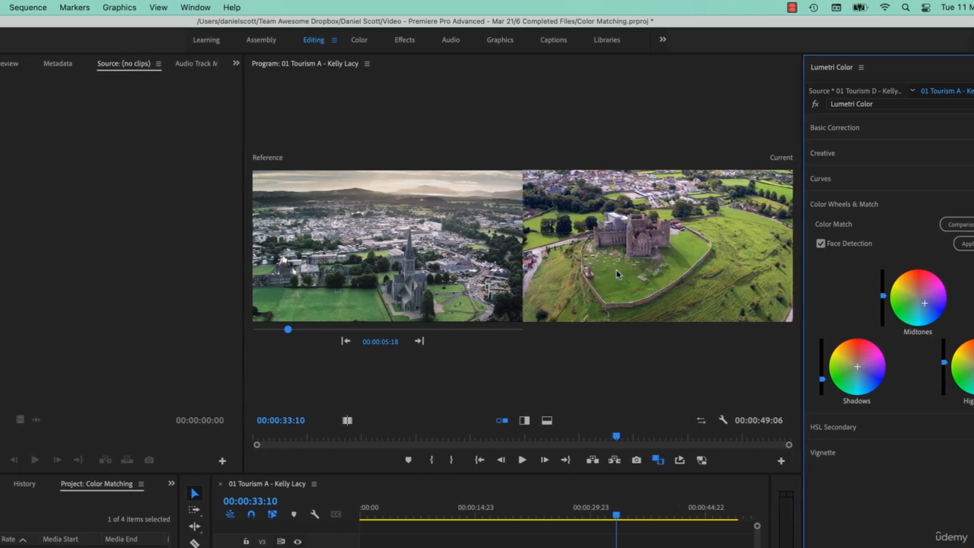
left_click(120, 8)
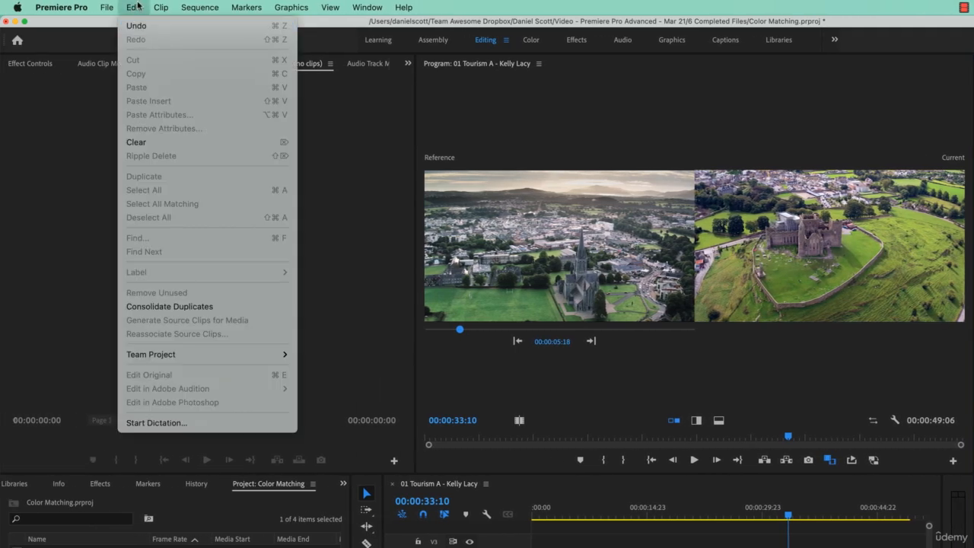
left_click(124, 5)
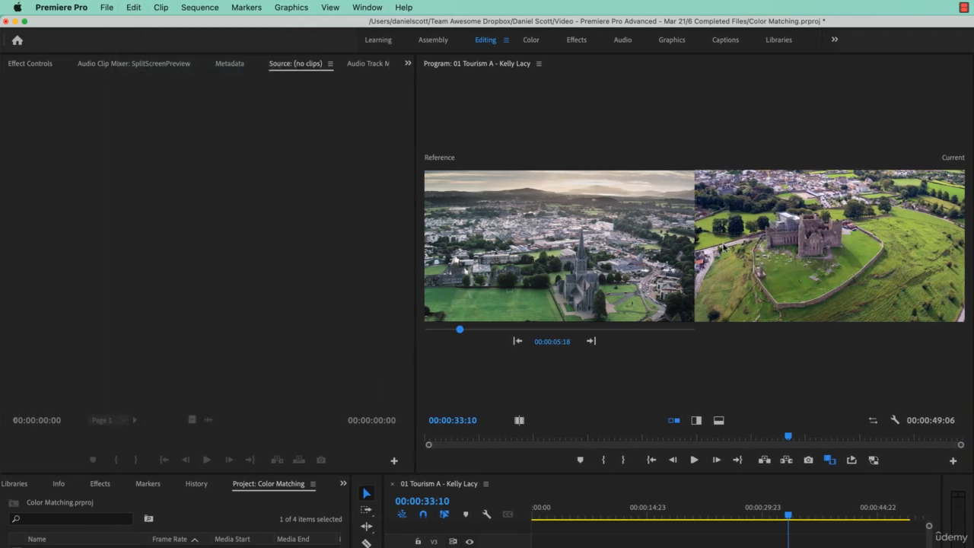
Compare the matched frames in vertical and horizontal split views, and return to the side-by-side view
left_click(698, 421)
left_click(718, 422)
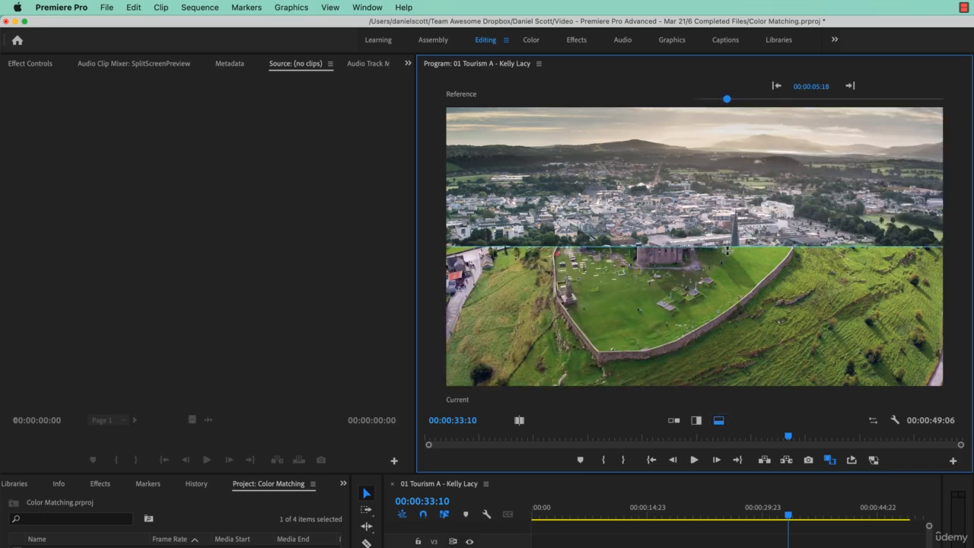
mouse_move(727, 248)
left_mouse_down()
mouse_move(725, 199)
mouse_move(731, 282)
mouse_move(725, 238)
left_mouse_up()
left_click(674, 421)
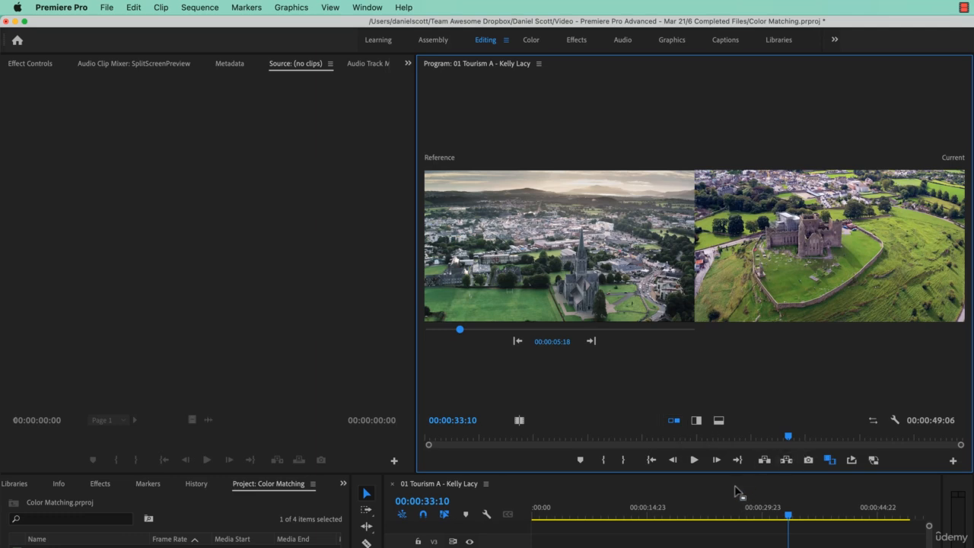
Swap the reference and current frames in the comparison view and restore their original order
left_click(875, 422)
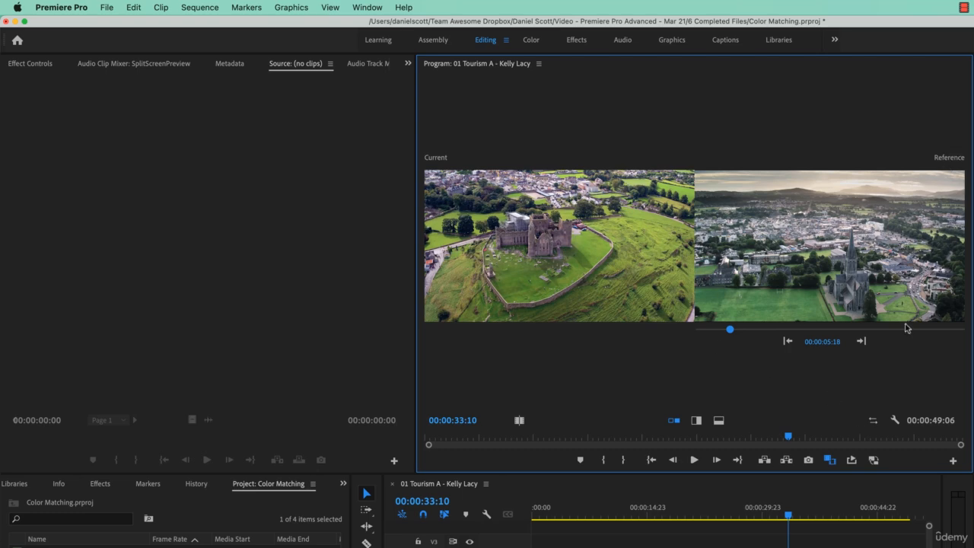
left_click(874, 422)
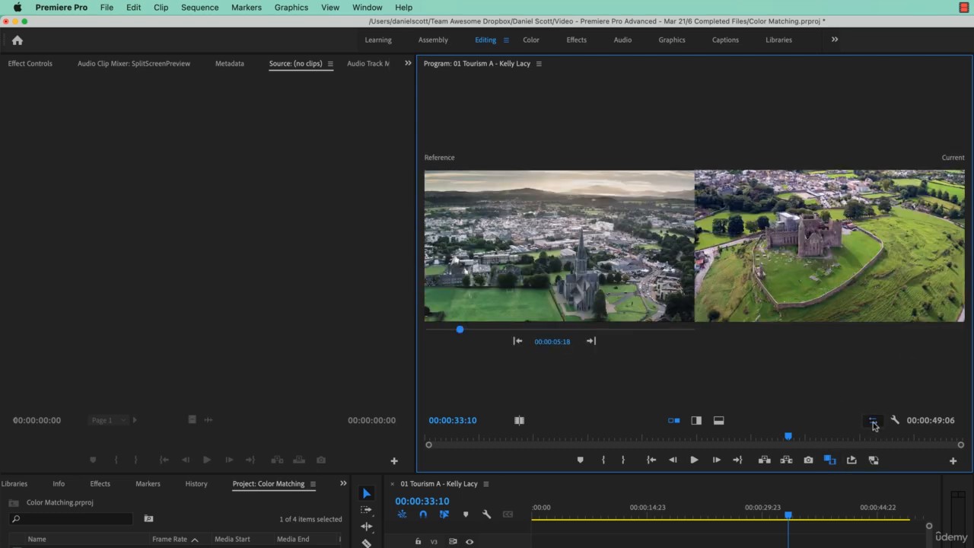
left_click(874, 423)
left_click(873, 422)
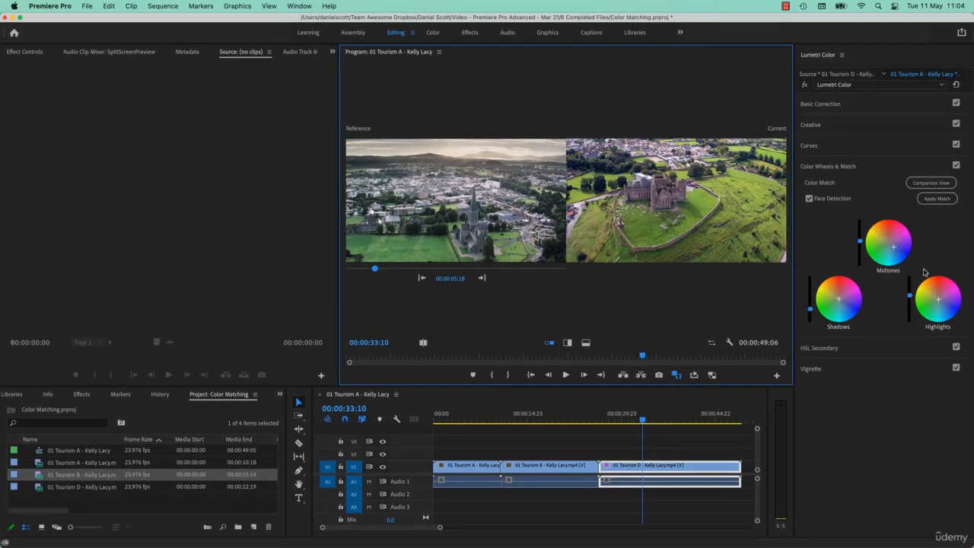
Undo and redo the colour match to compare the Tourism D clip before and after it
left_click(109, 6)
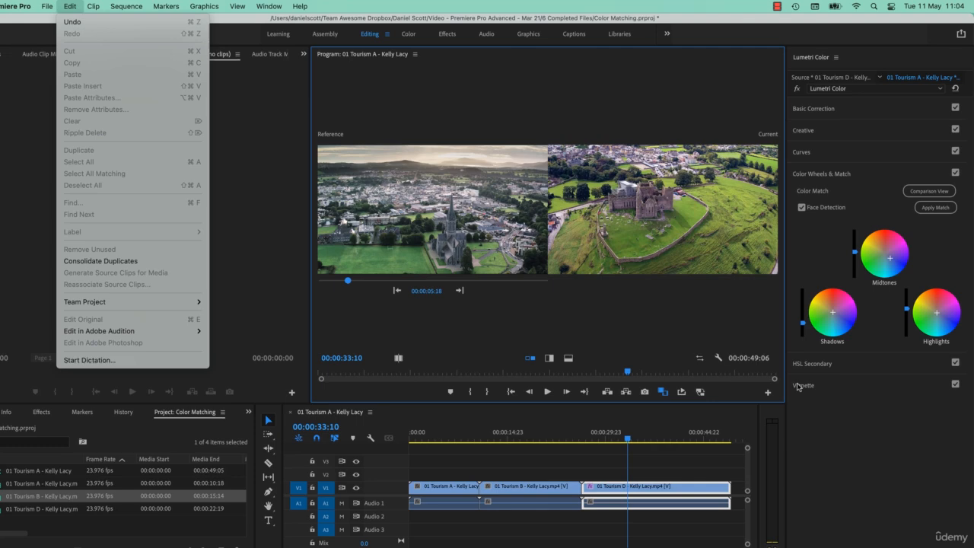
left_click(893, 329)
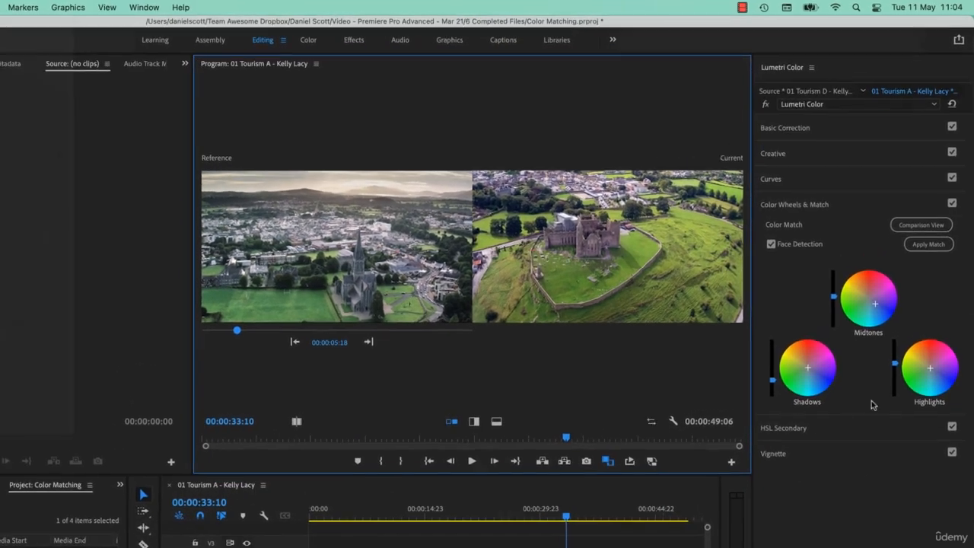
key("super+z")
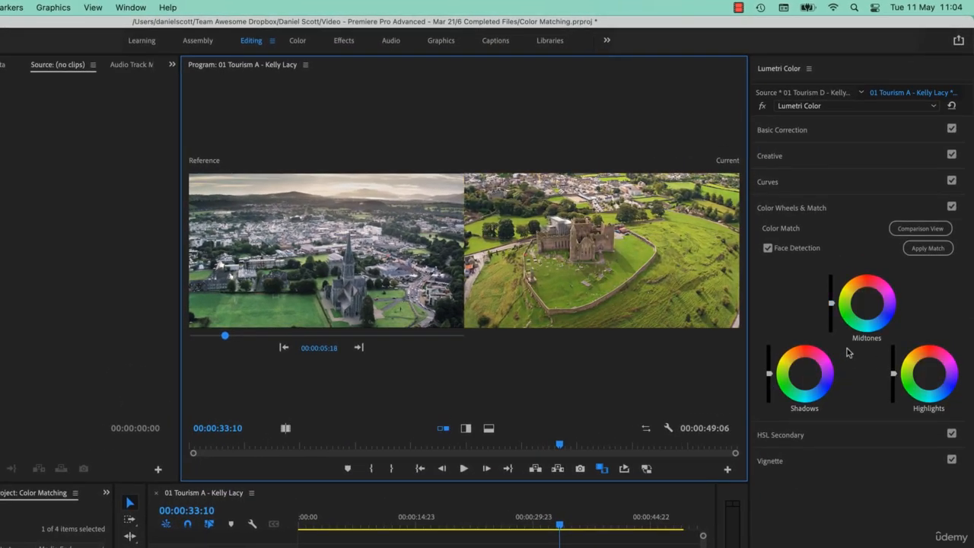
key("super+shift+z")
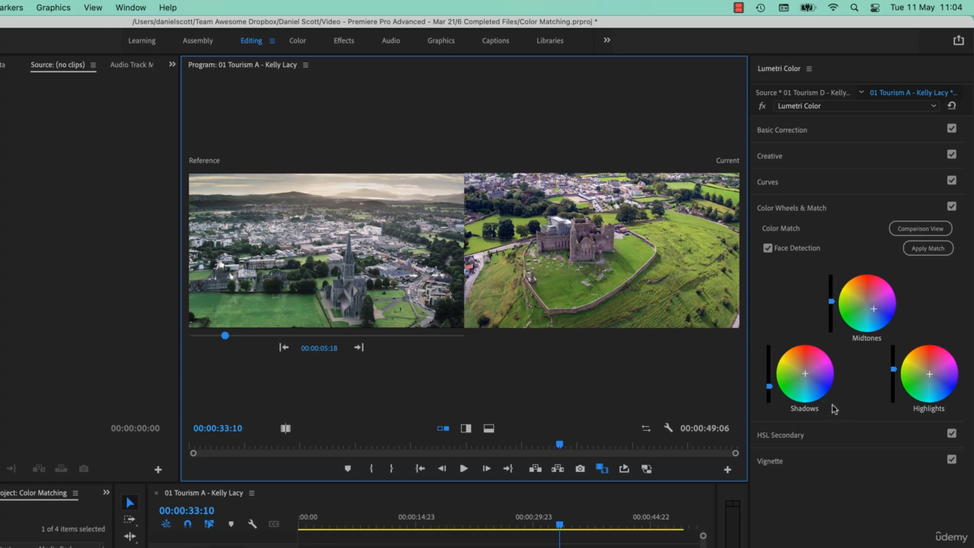
Shift the Tourism D clip's midtones slightly further towards blue and fine-tune its shadows in the Color Wheels
left_click(874, 313)
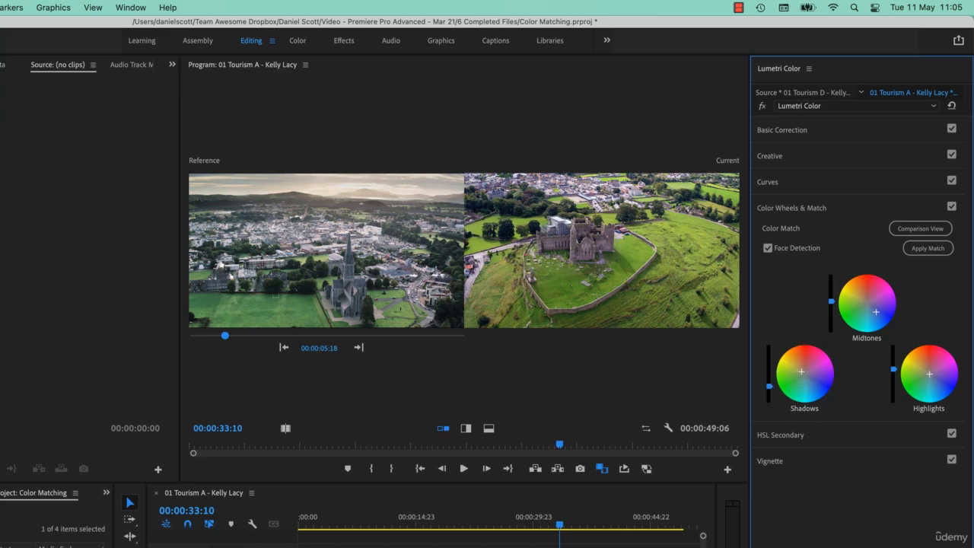
mouse_move(769, 384)
left_mouse_down()
mouse_move(770, 358)
mouse_move(770, 386)
left_mouse_up()
Try darker Basic Correction shadows on the Tourism D clip and readjust them to slightly above neutral
left_click(911, 132)
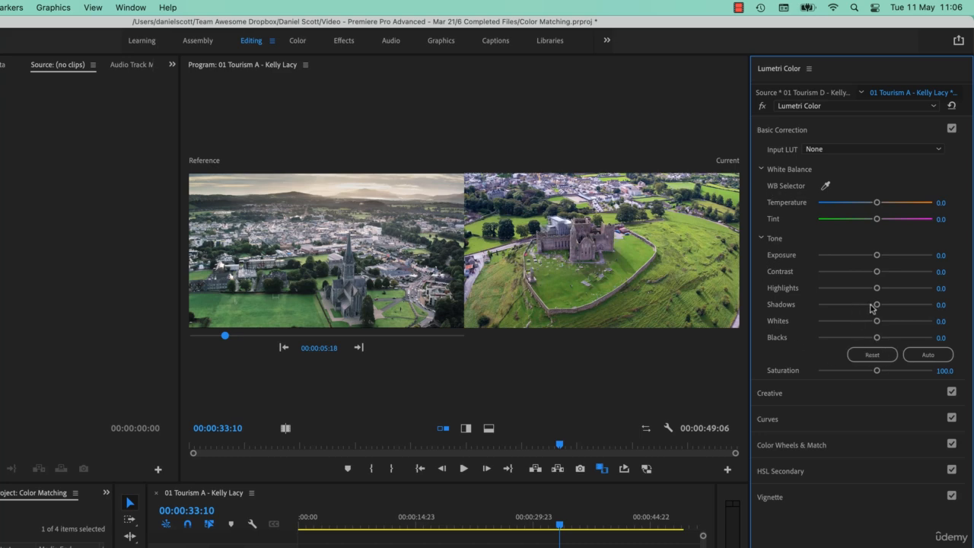
left_click_drag(878, 307, 868, 309)
mouse_move(869, 306)
left_mouse_down()
mouse_move(937, 306)
mouse_move(881, 311)
left_mouse_up()
left_click(815, 131)
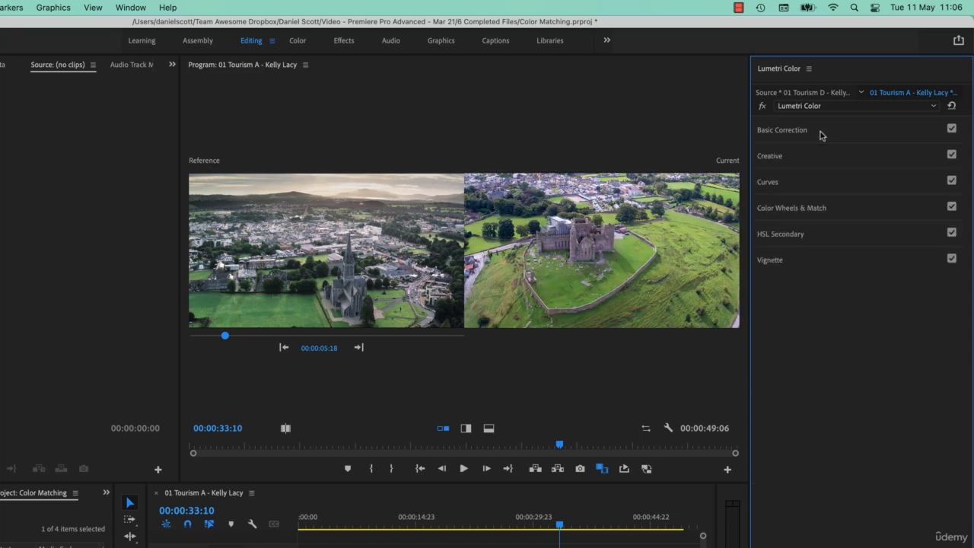
Try darkening the Tourism D clip's midtones in the Color Wheels and bring their brightness back up
left_click(856, 217)
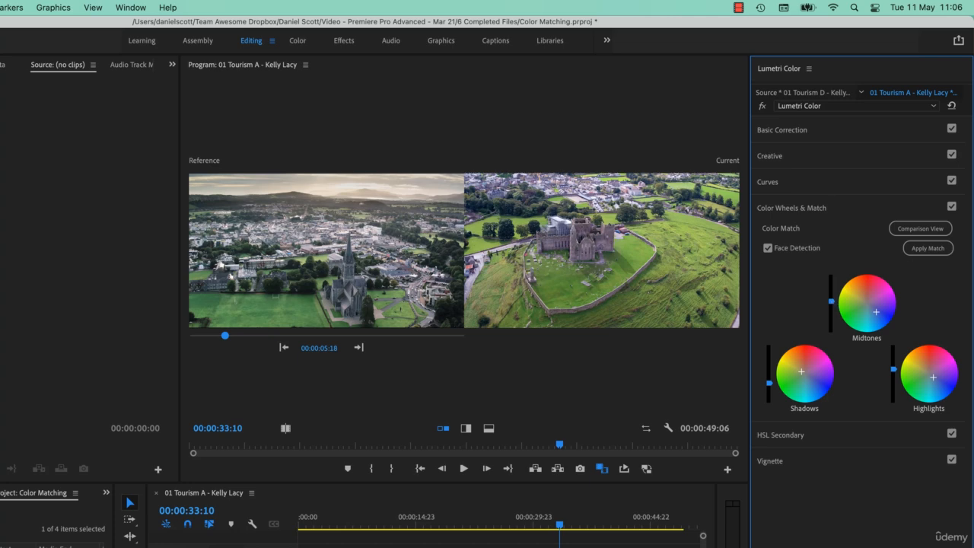
left_click_drag(831, 302, 831, 306)
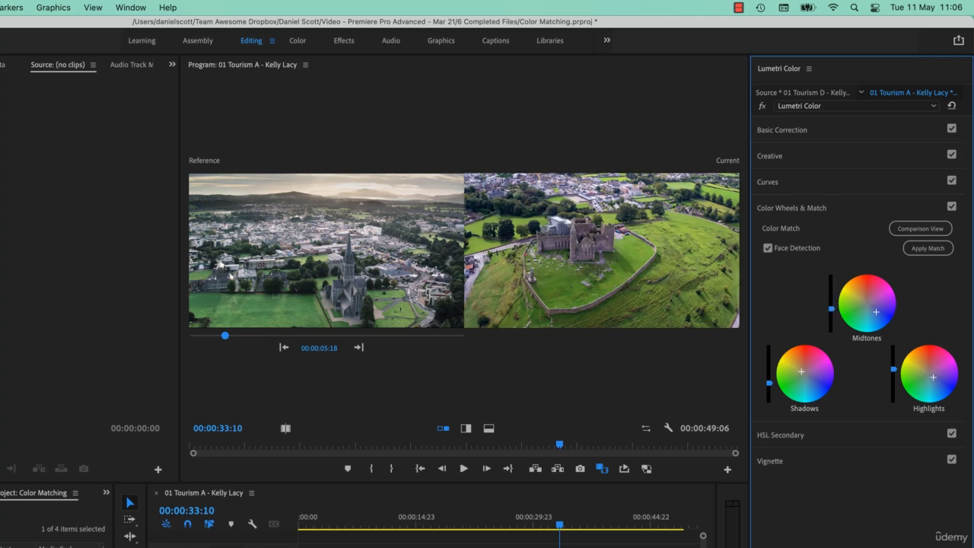
mouse_move(832, 308)
left_mouse_down()
mouse_move(831, 290)
mouse_move(831, 301)
left_mouse_up()
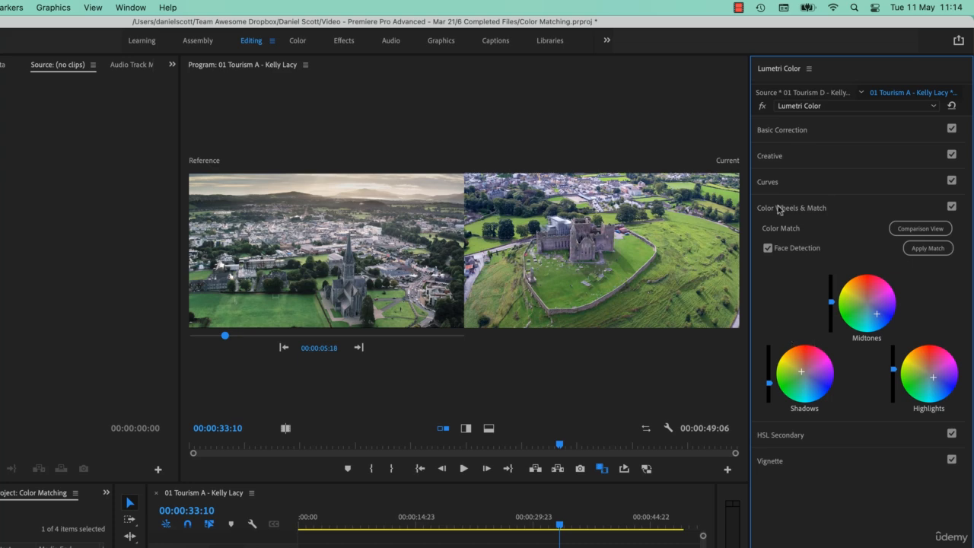
left_click(855, 213)
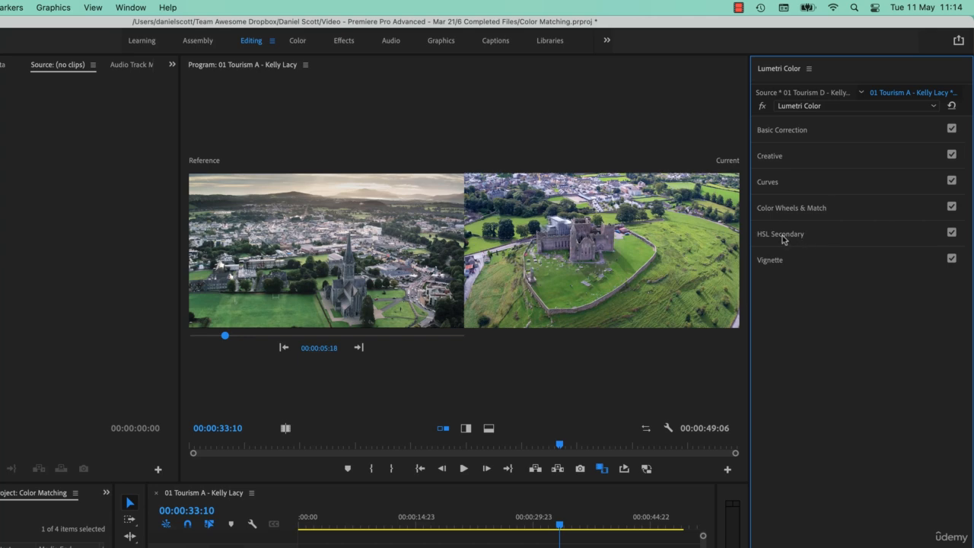
Key the greens of the Tourism D clip in HSL Secondary and tint them slightly towards blue with the single correction wheel
left_click(836, 238)
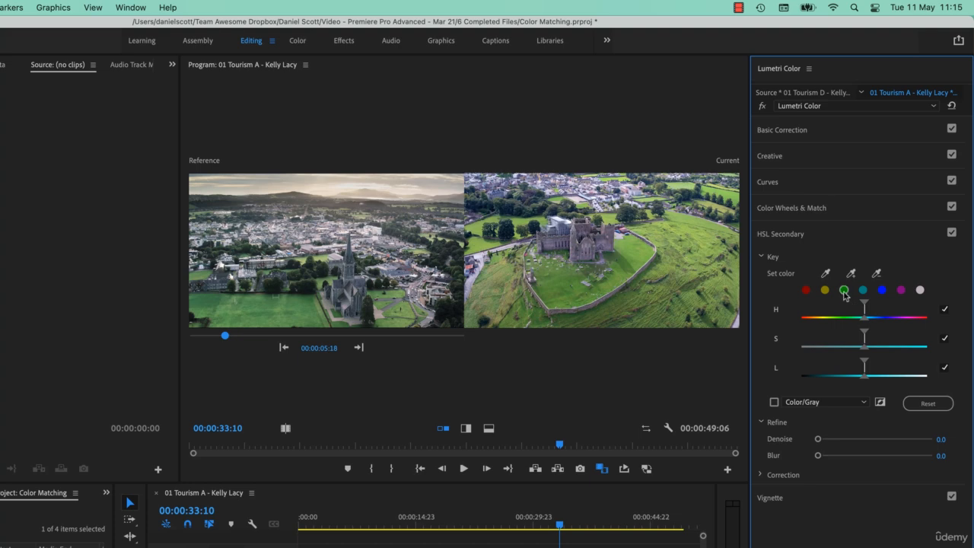
left_click(844, 290)
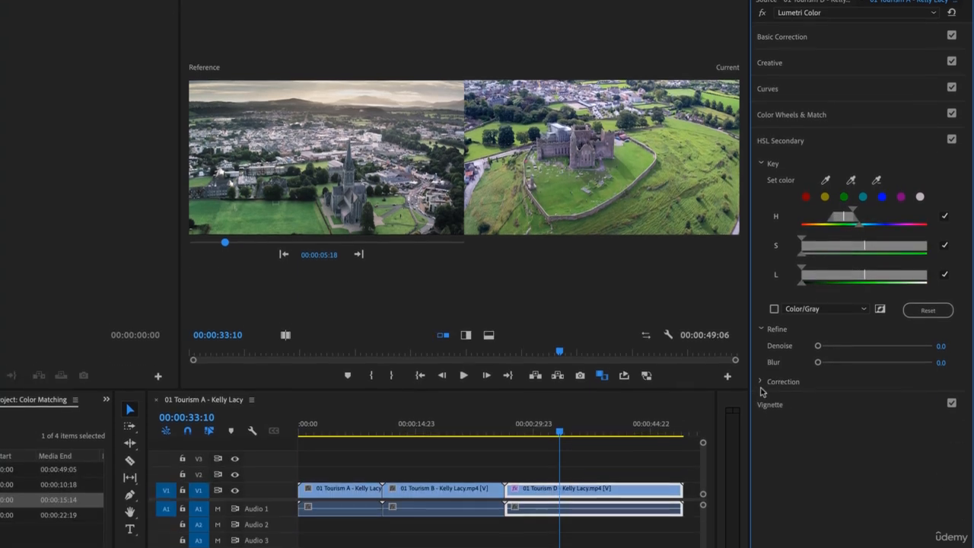
left_click(769, 474)
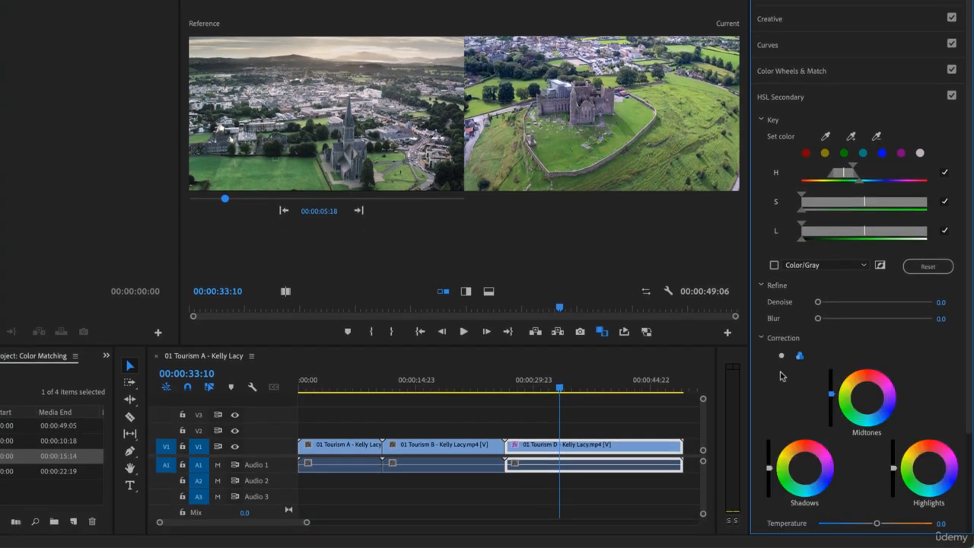
left_click(782, 356)
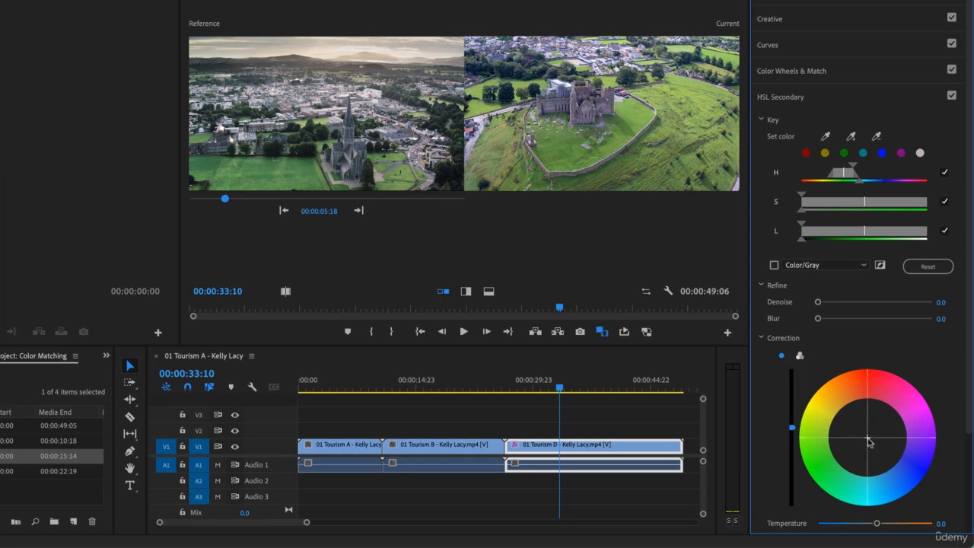
mouse_move(868, 439)
left_mouse_down()
mouse_move(904, 466)
mouse_move(875, 450)
left_mouse_up()
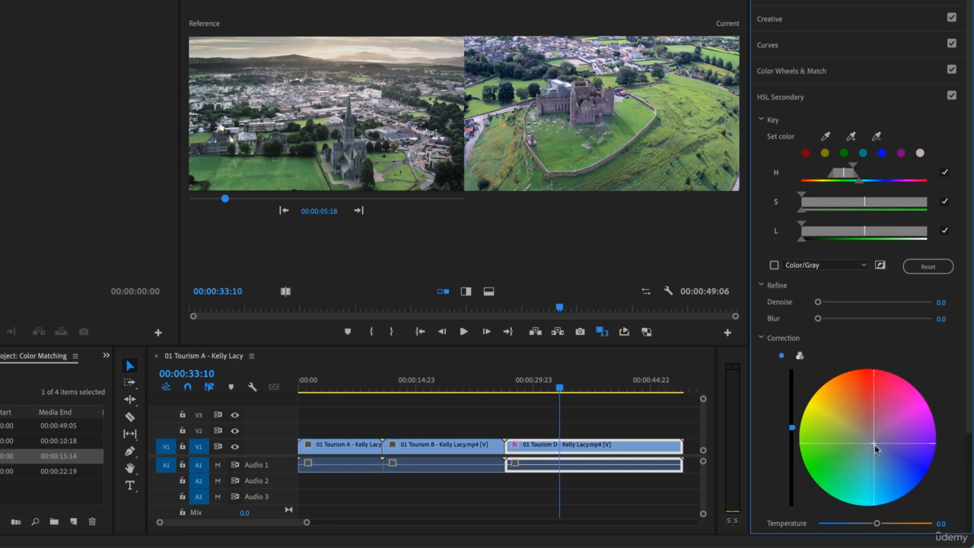
left_click(868, 101)
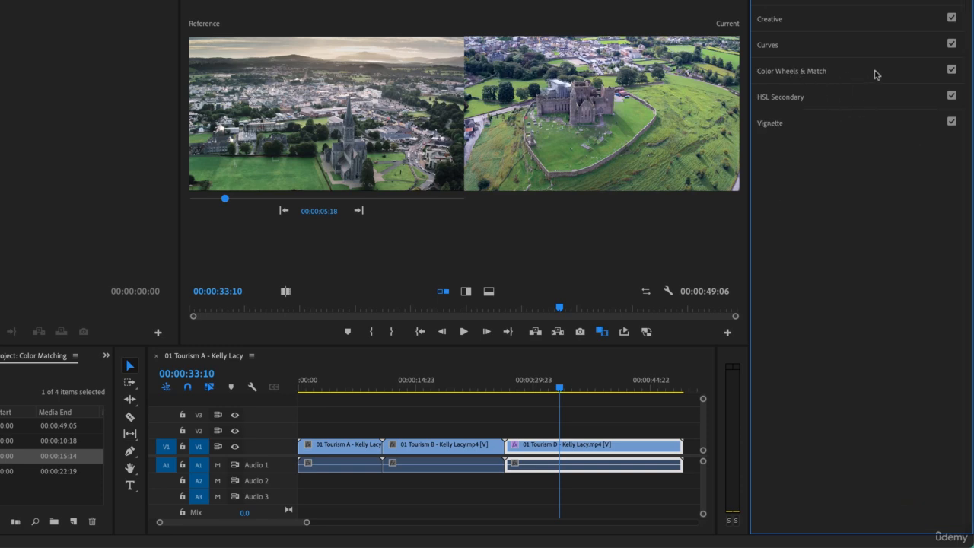
left_click(876, 72)
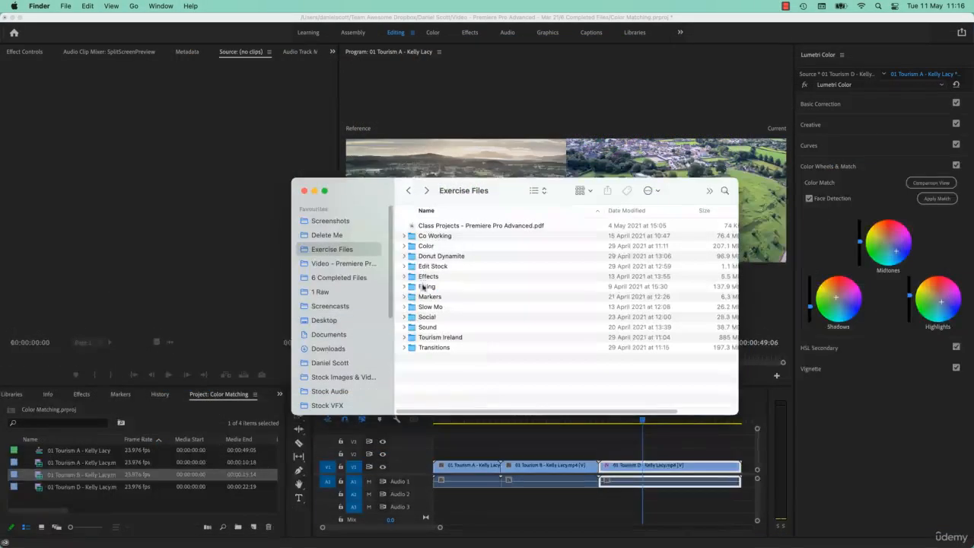
Switch to Finder and import 02 Colour Match 02 - CamA.mp4 and CamB.mp4 from the Color exercise folder into the project
left_click(430, 247)
double_click(429, 251)
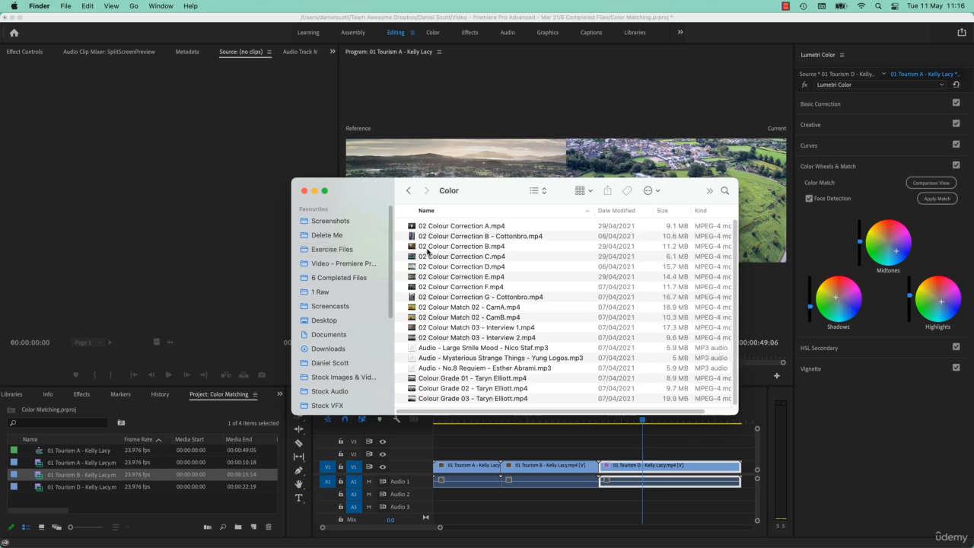
left_click(455, 309)
left_click(479, 318, "shift")
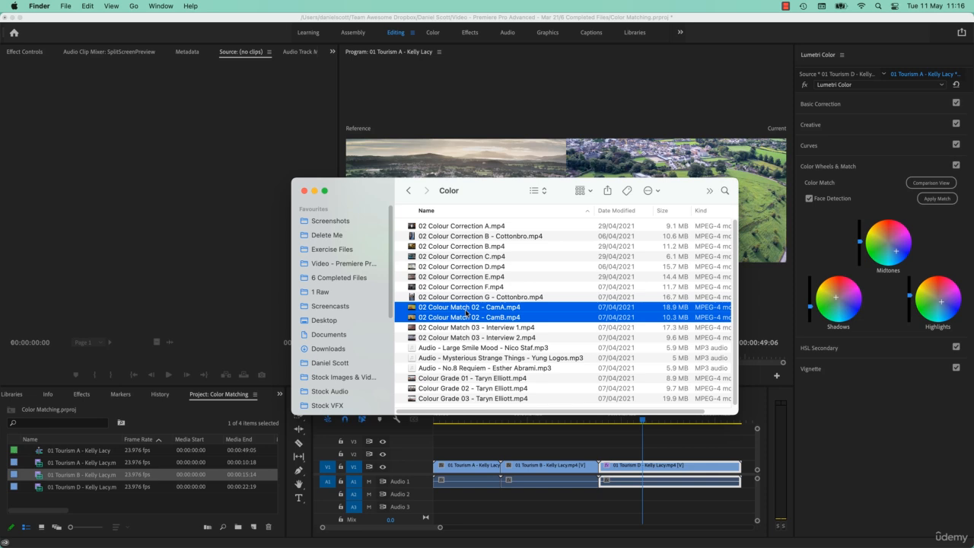
left_click_drag(466, 309, 241, 502)
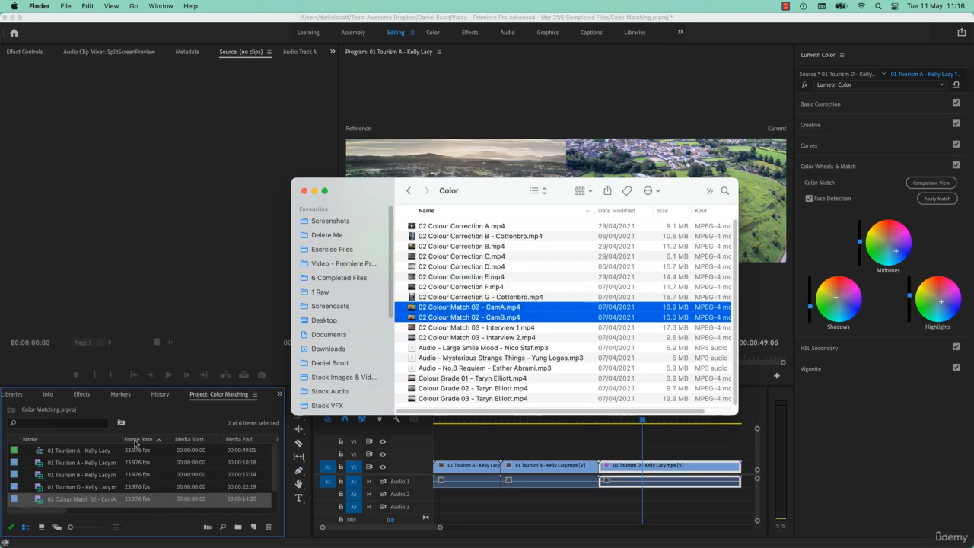
left_click(109, 507)
scroll(171, 487, "down", 1)
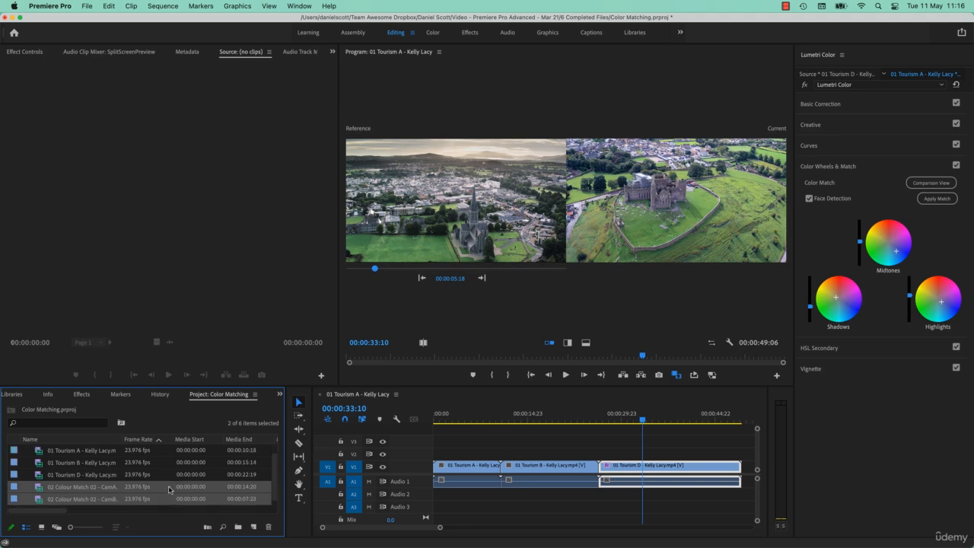
Create a new sequence from the 02 Colour Match 02 - CamA clip
left_click(96, 488)
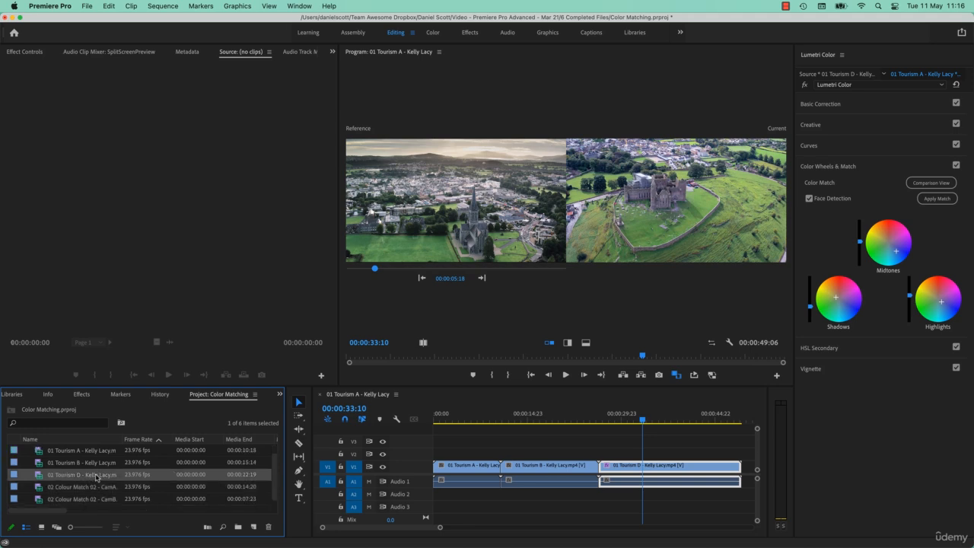
right_click(95, 491)
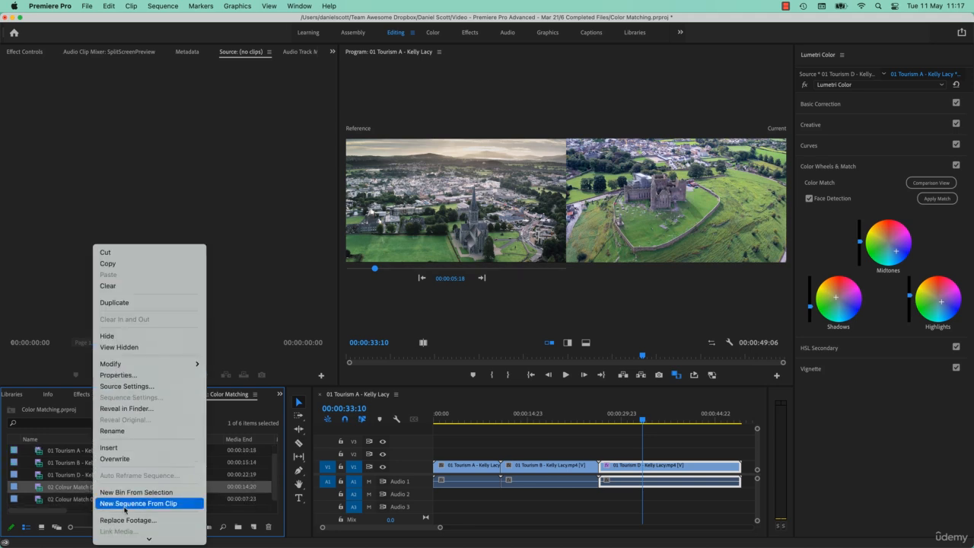
left_click(155, 504)
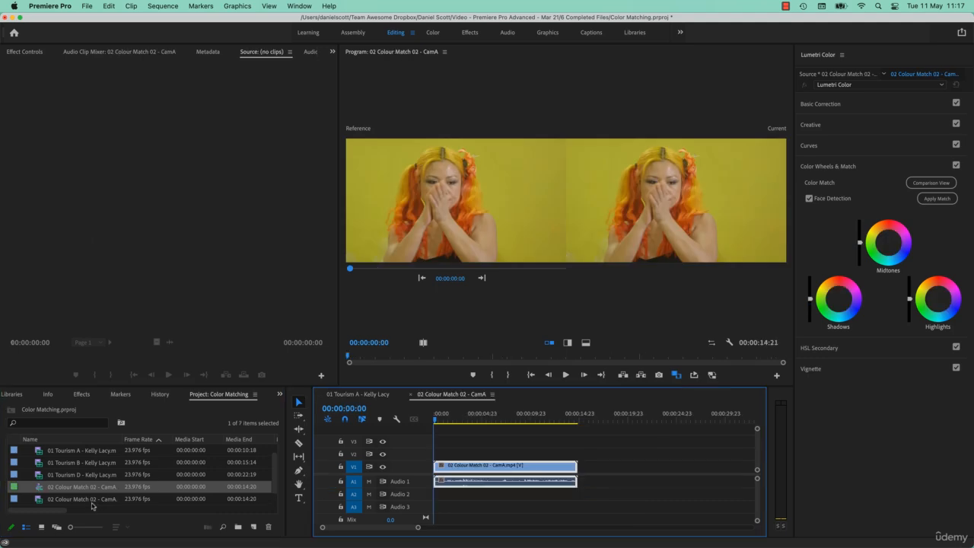
left_click_drag(88, 500, 586, 480)
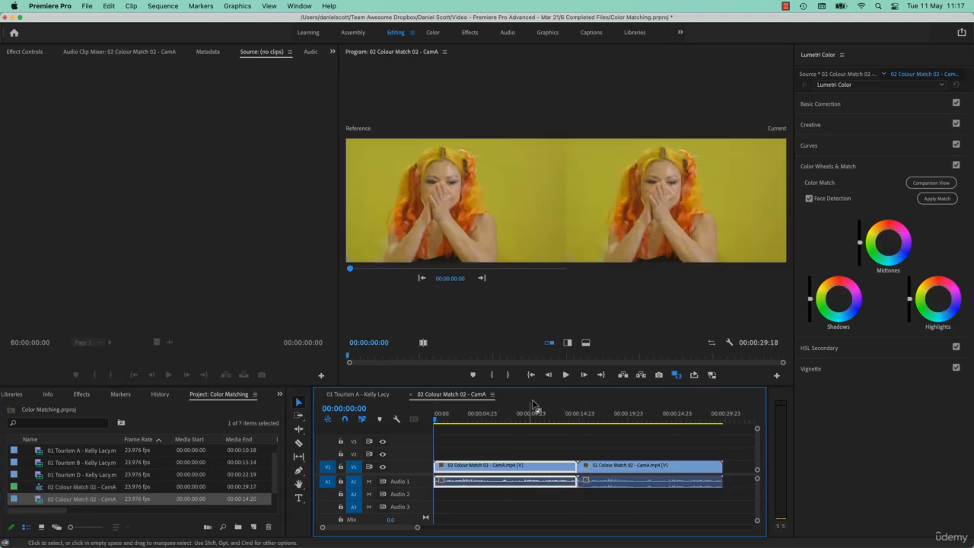
left_click(514, 416)
left_click(626, 417)
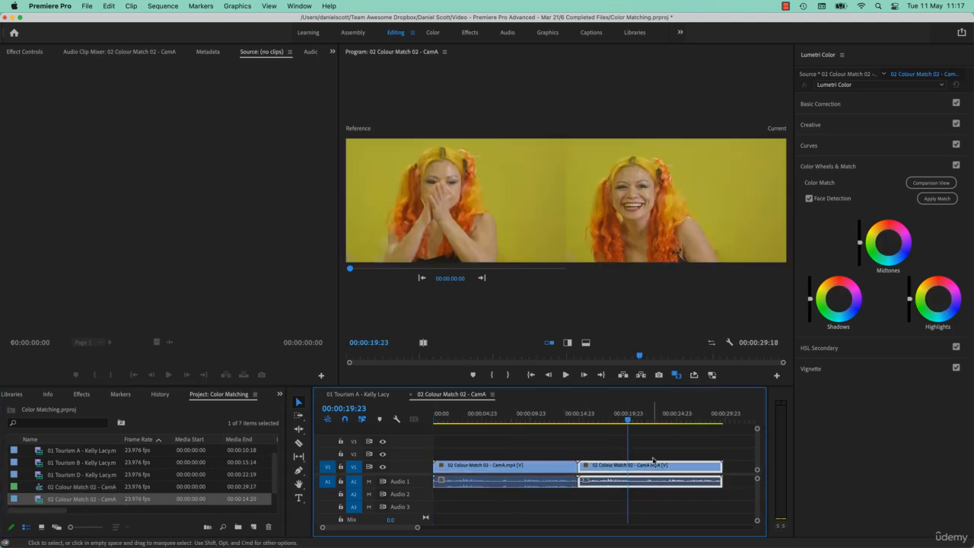
left_click(681, 475)
key("Delete")
Add the 02 Colour Match 02 - CamB clip to the sequence directly after the CamA clip on V1
scroll(111, 500, "down", 1)
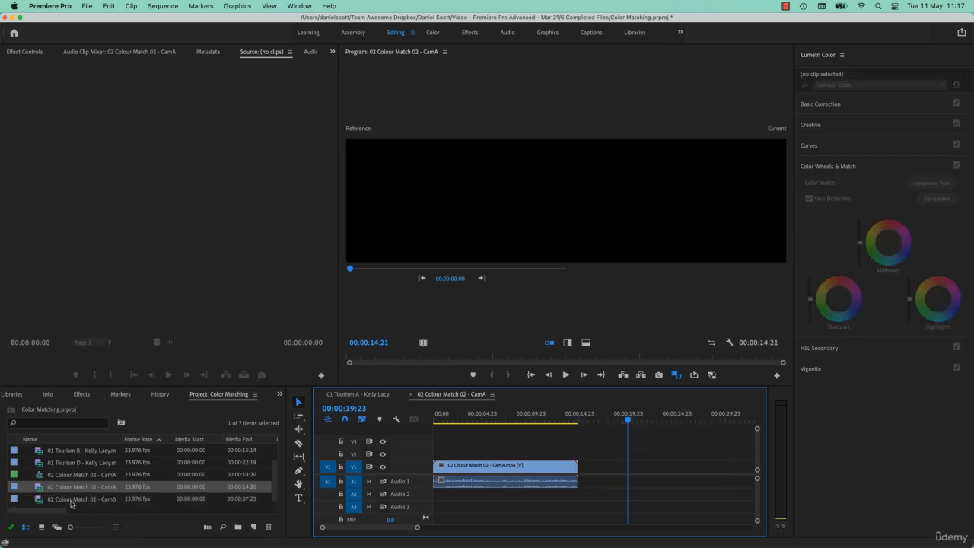
left_click_drag(90, 506, 584, 491)
Rename the new sequence in the project as Colour Match
left_click(76, 478)
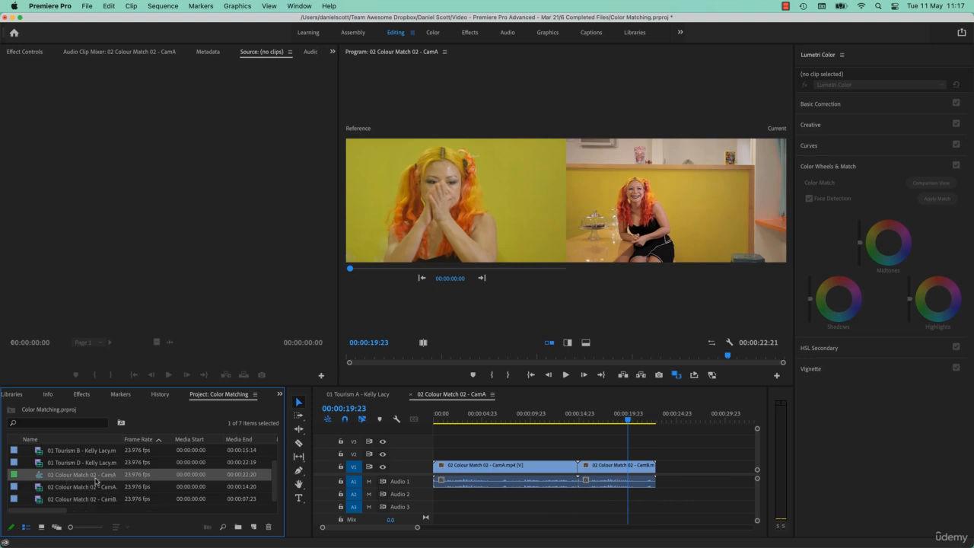
left_click(89, 476)
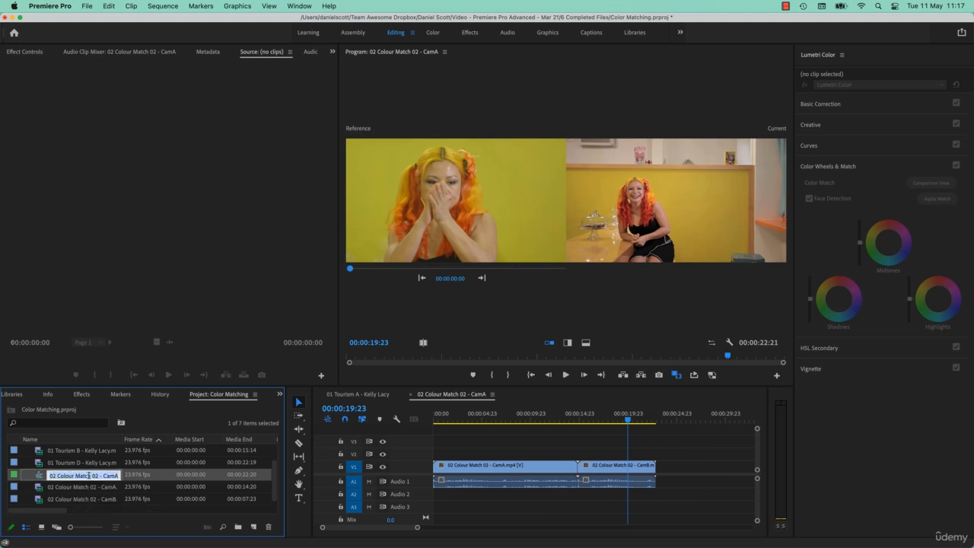
left_click(49, 476)
key("Delete")
key("Delete")
key("Delete")
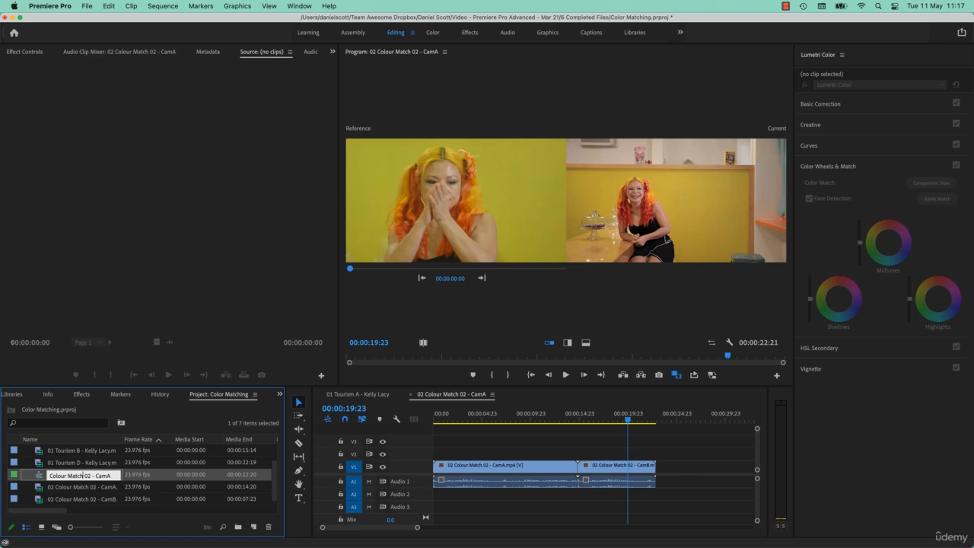
left_click_drag(83, 476, 112, 476)
key("BackSpace")
key("Return")
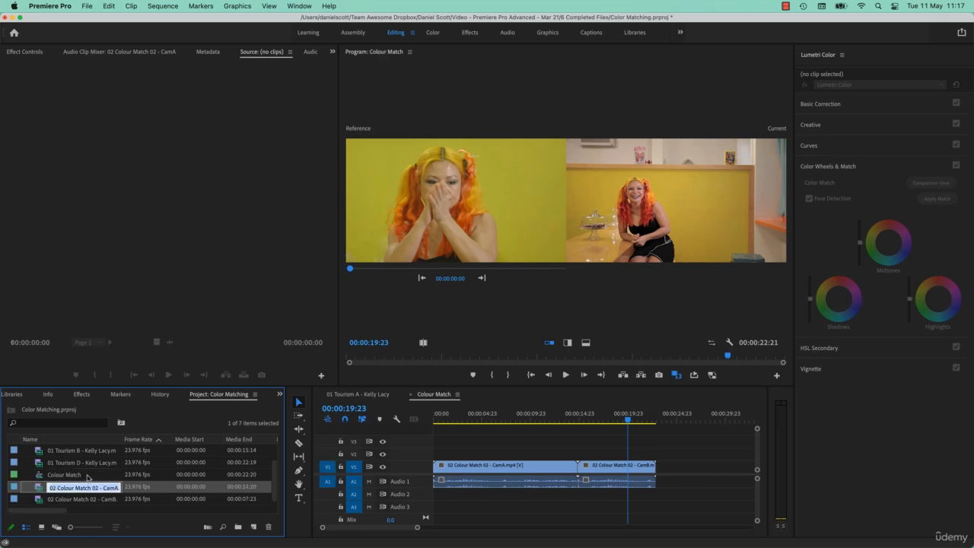
Set the comparison reference frame to 00:00:04:21 in CamA and compare it with several frames of the CamB clip
left_click(504, 421)
left_click(609, 420)
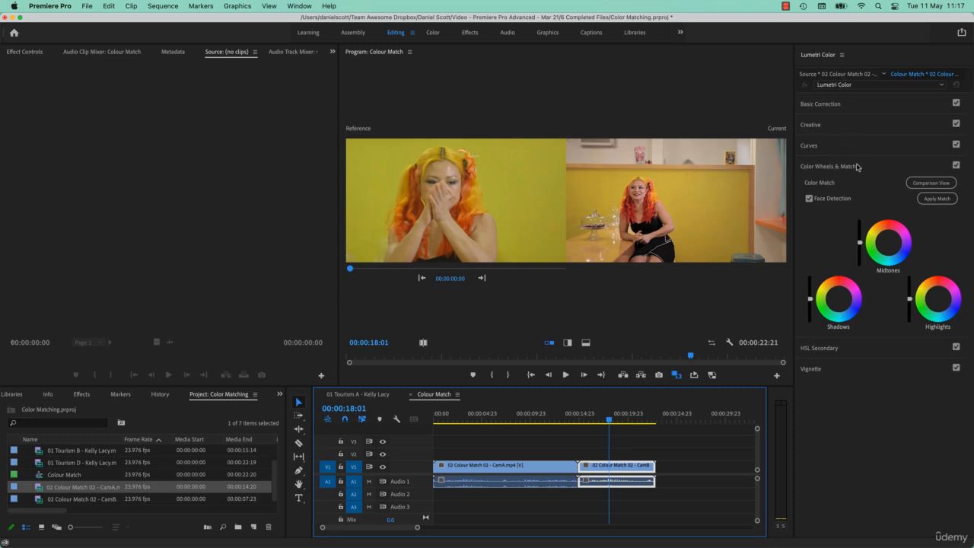
left_click_drag(451, 279, 533, 278)
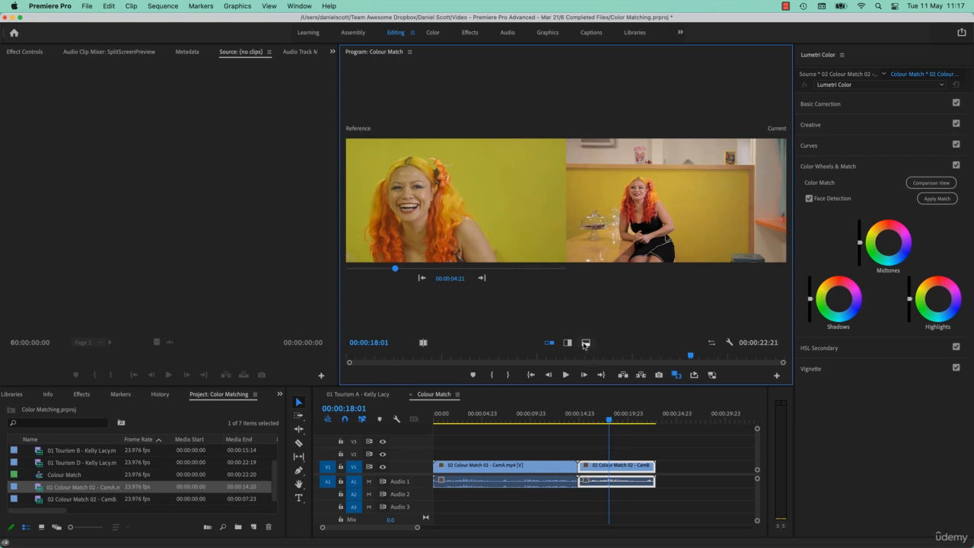
mouse_move(610, 421)
left_mouse_down()
mouse_move(515, 421)
mouse_move(606, 424)
left_mouse_up()
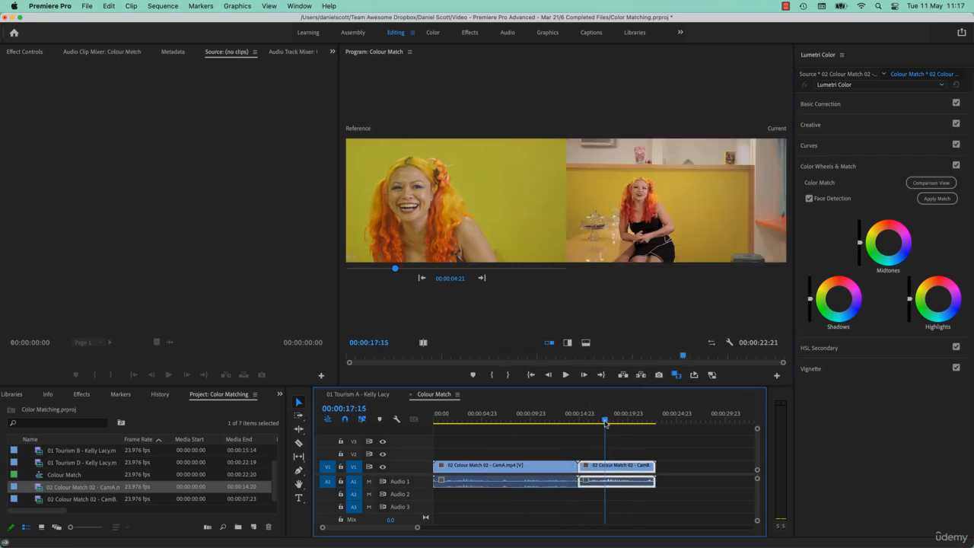
left_click(507, 416)
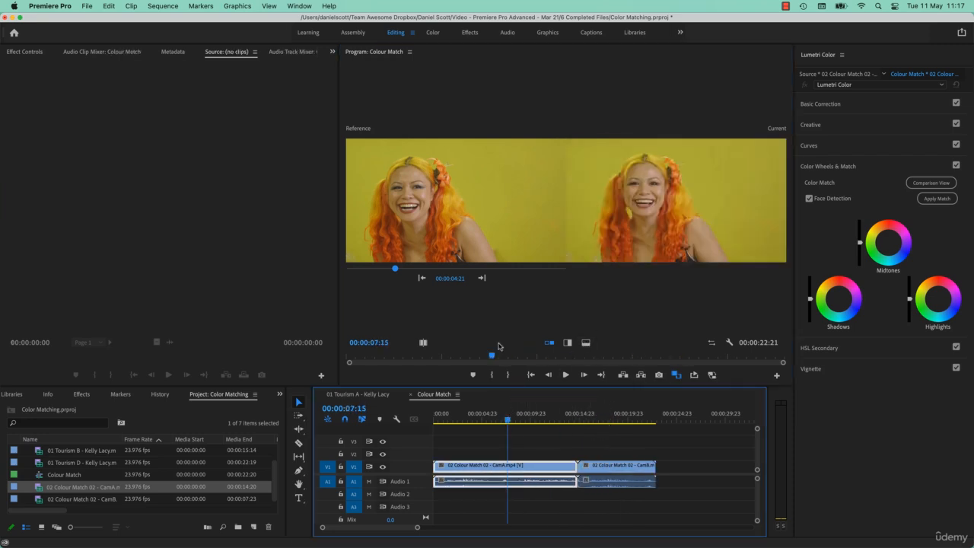
left_click(605, 415)
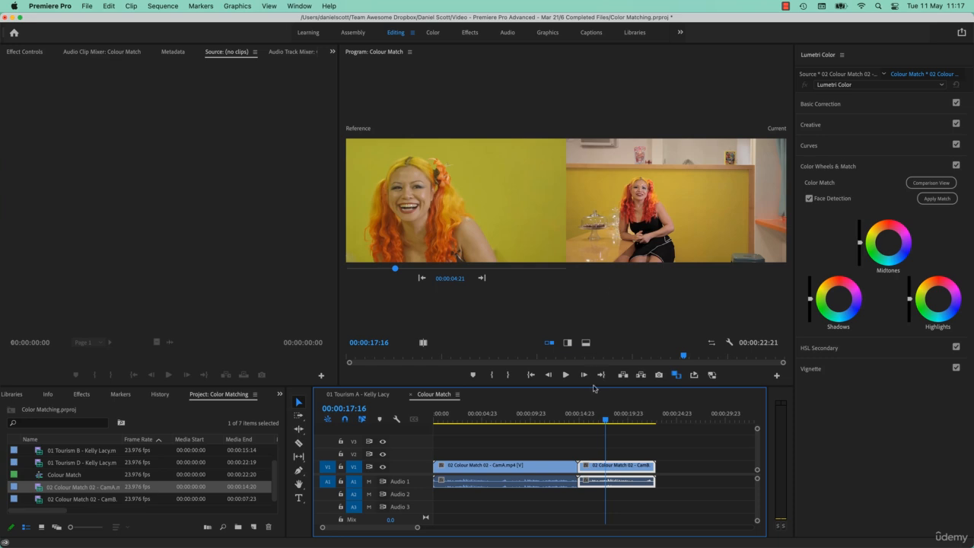
left_click_drag(610, 423, 620, 427)
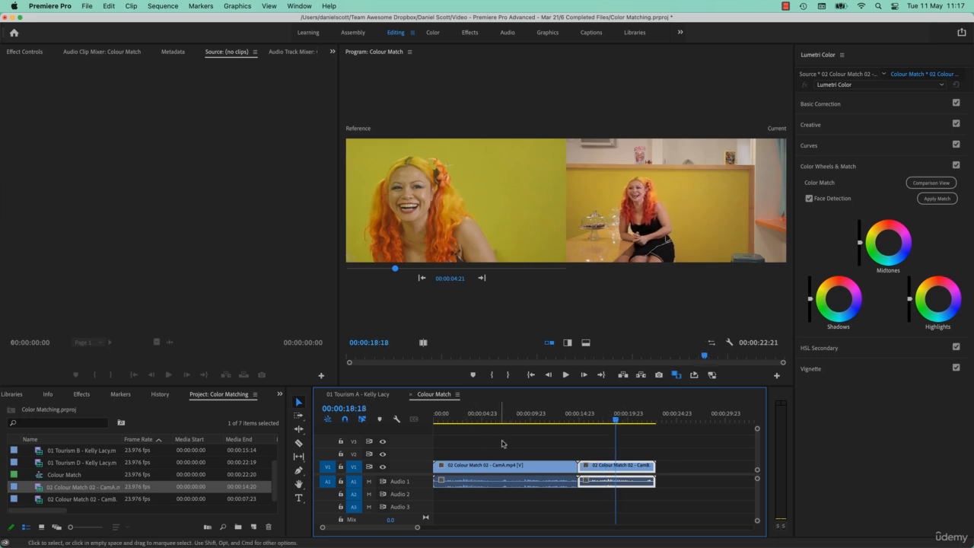
Match the CamA clip's colours at 00:00:07:16 to the CamB reference frame at 00:00:22:20 using Color Match
left_click(508, 420)
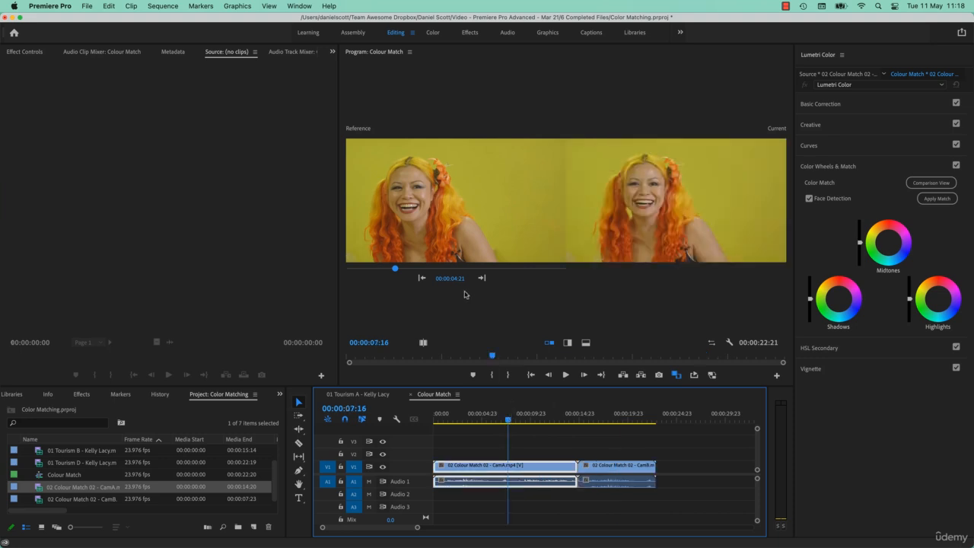
left_click_drag(455, 280, 675, 279)
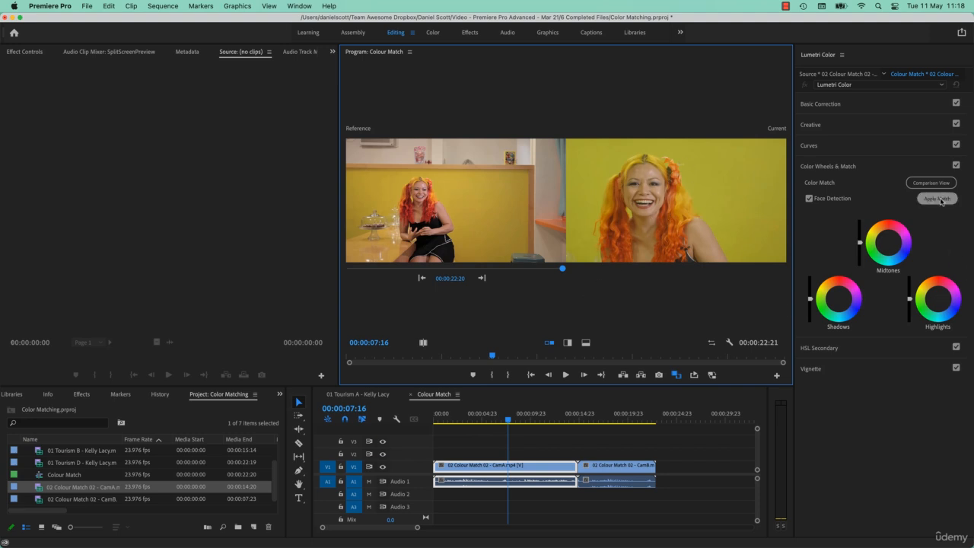
left_click(932, 199)
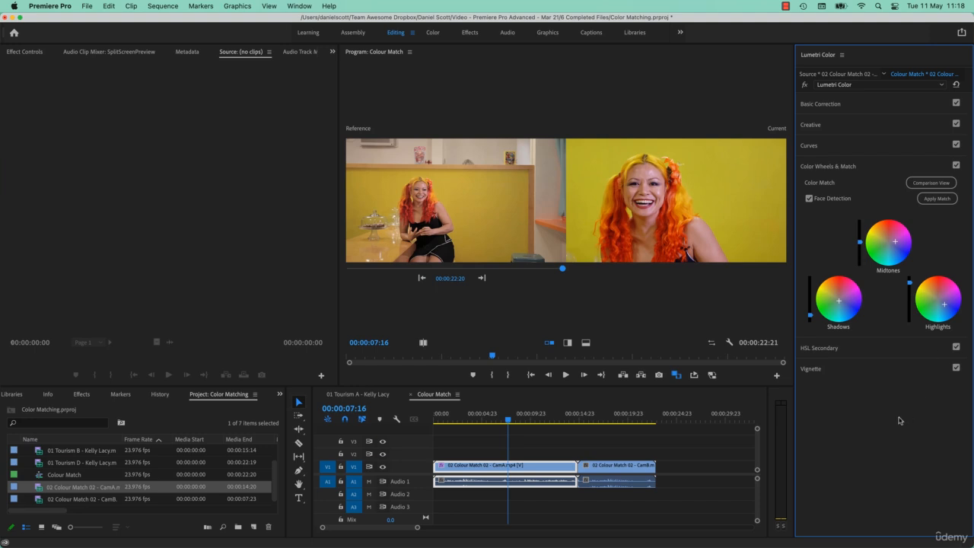